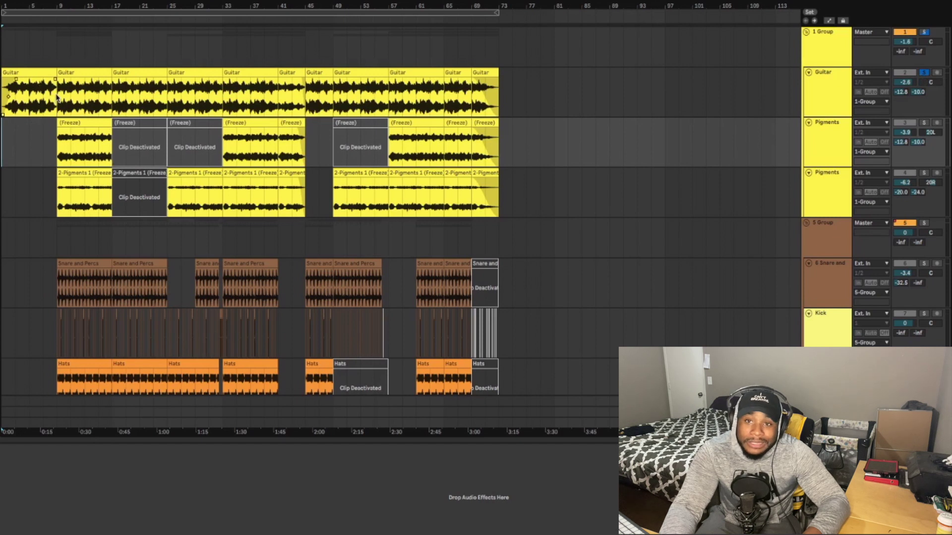
- Audition the Guitar track and the soloed first Pigments track from bar 9
left_click(58, 99)
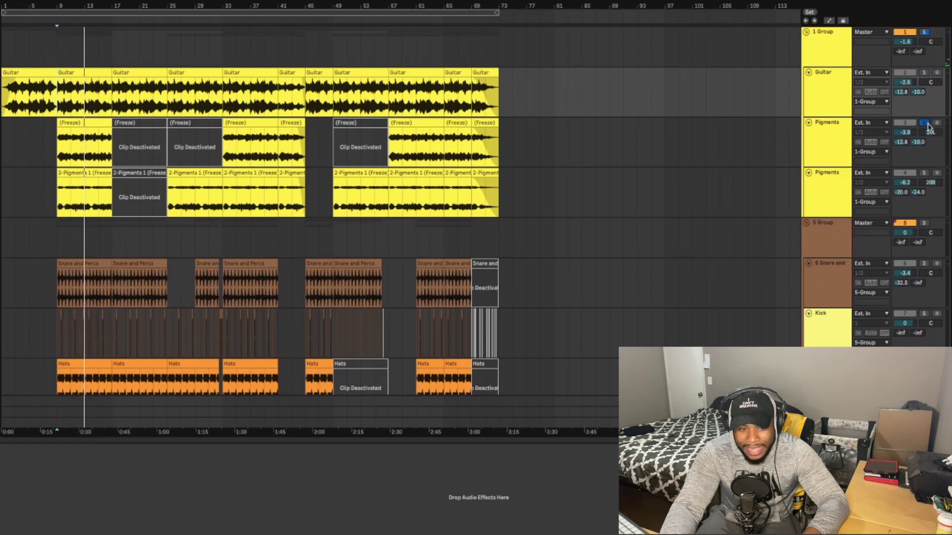
left_click(59, 152)
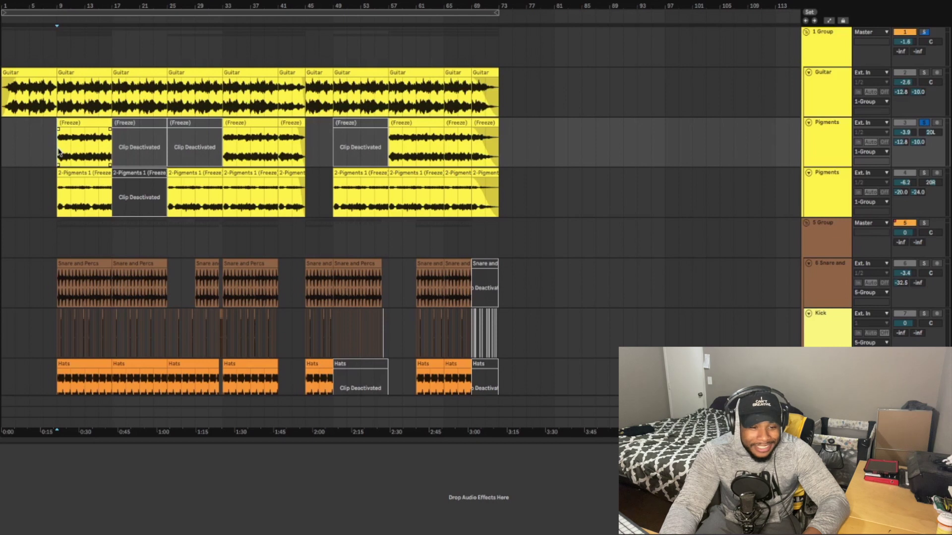
key("space")
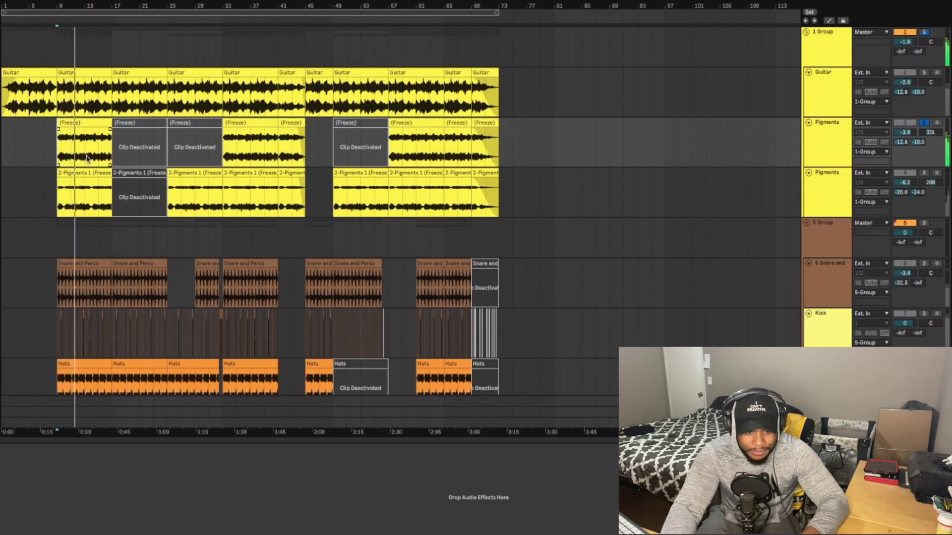
- Solo the second Pigments track and play it from bar 9
scroll(86, 159, "down", 1)
scroll(88, 158, "down", 1)
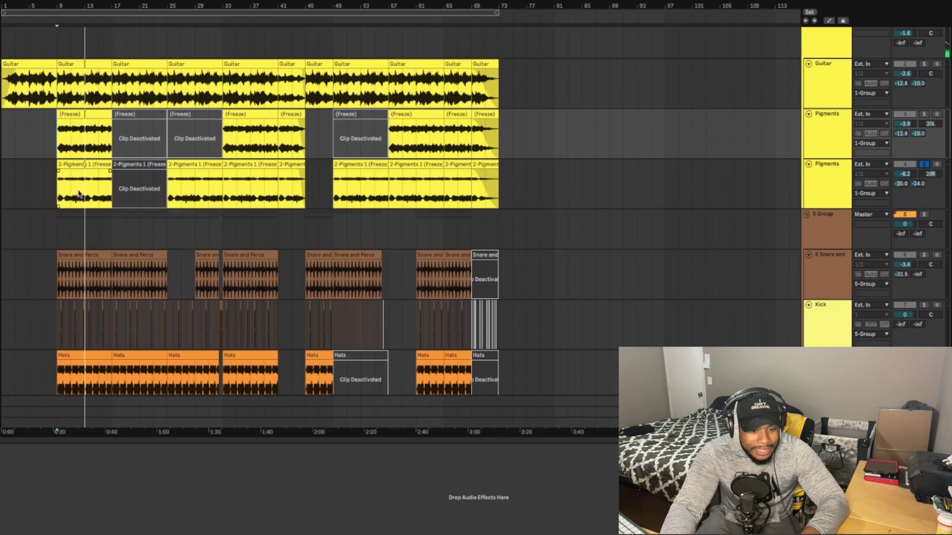
left_click(58, 193)
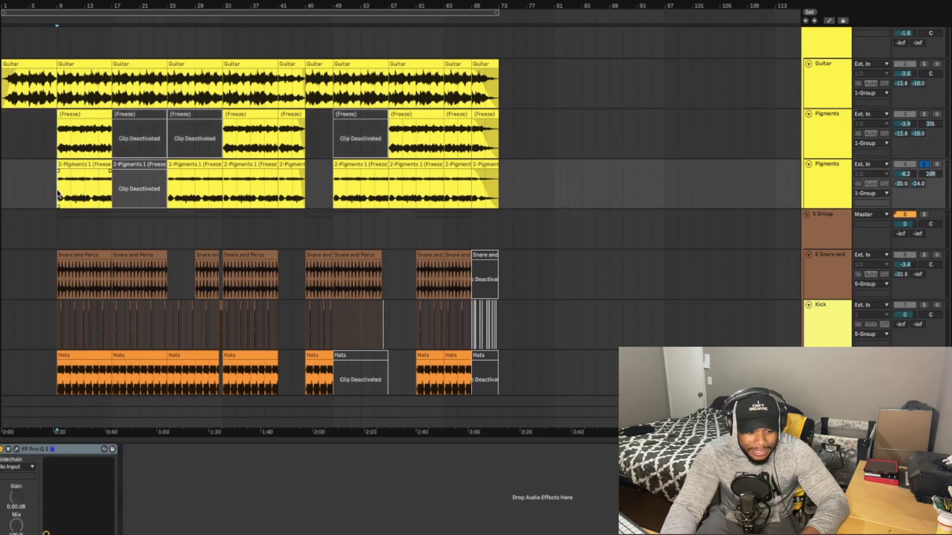
key("space")
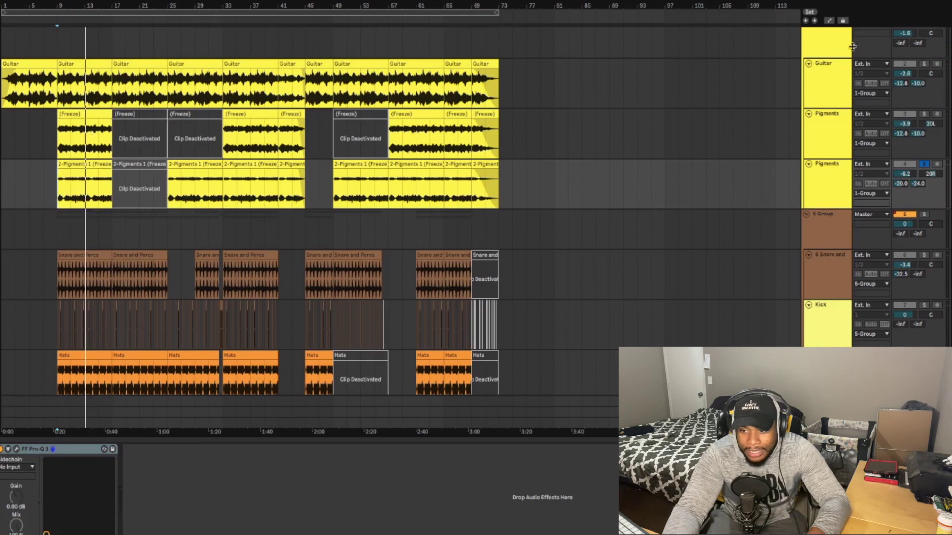
- Show the automation lanes and switch the Glitch2 Device On automation of 1 Group to On from about bar 112
left_click(829, 21)
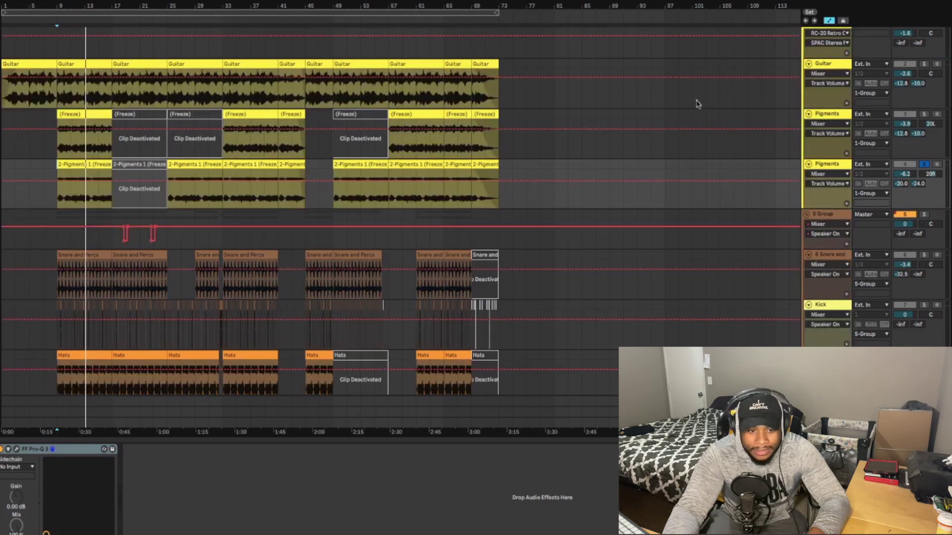
scroll(837, 69, "up", 1)
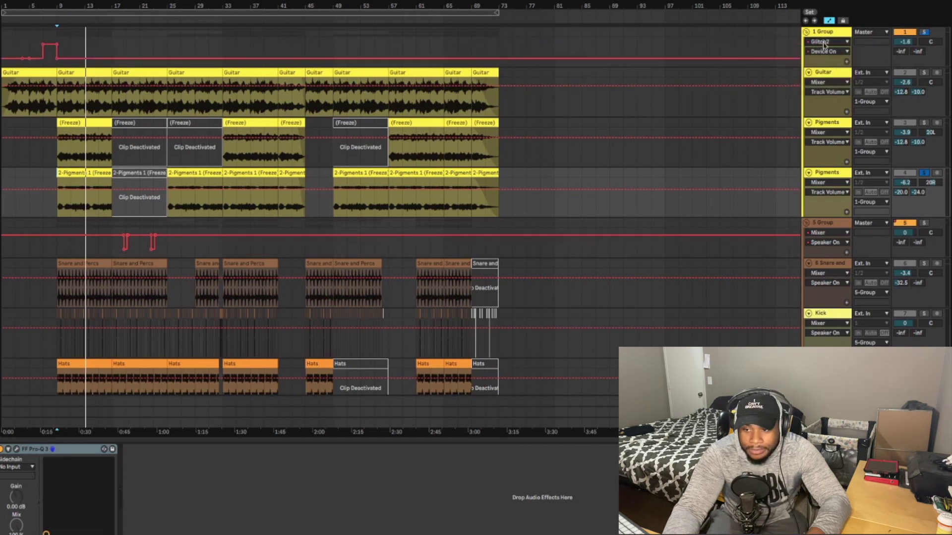
left_click(775, 47)
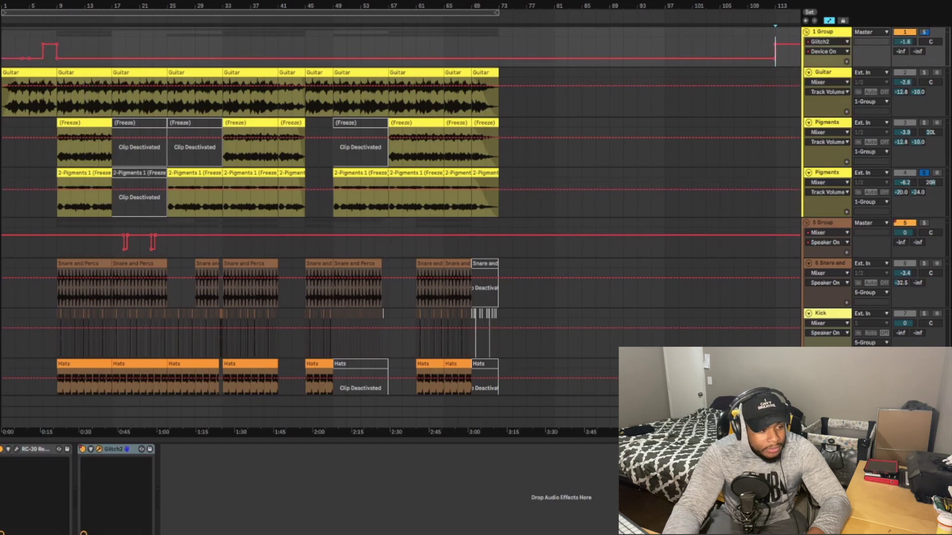
- Solo the Guitar track and play the Glitch2 section from bar 7
left_click(41, 125)
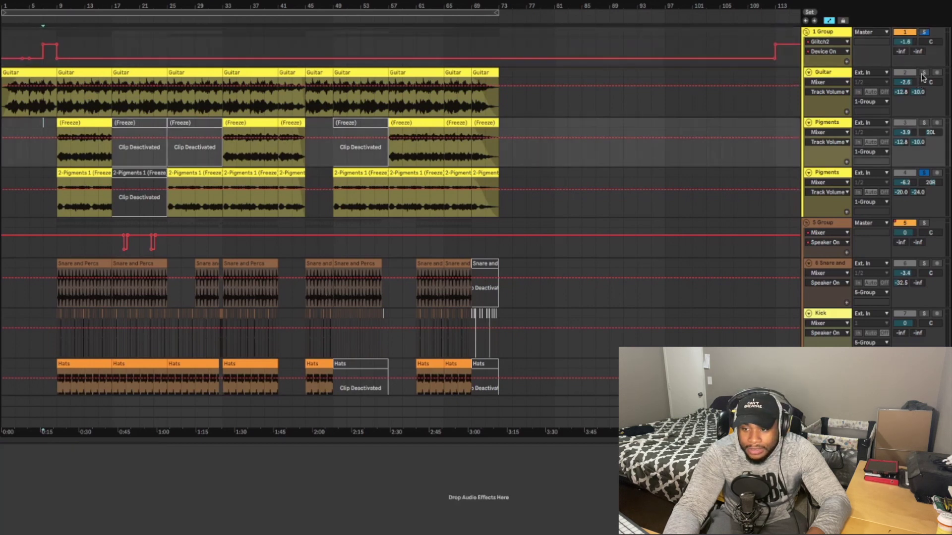
key("space")
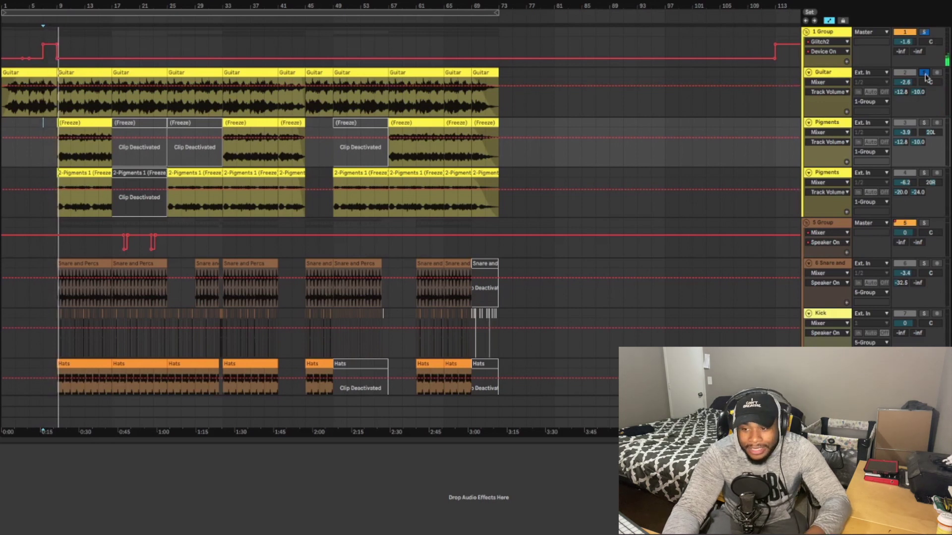
- Examine where the Glitch2 Device On automation of 1 Group switches on and off, and hide the automation lanes
left_click(829, 20)
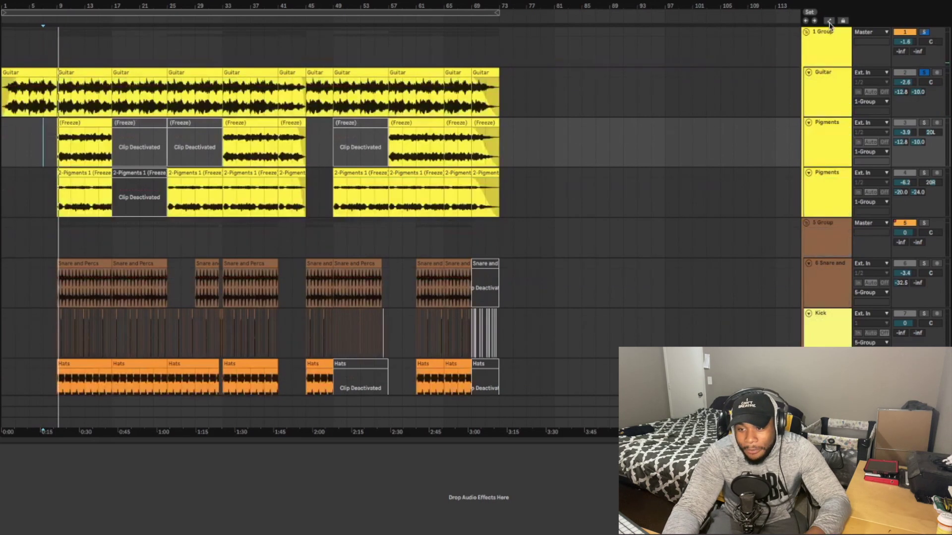
left_click(829, 21)
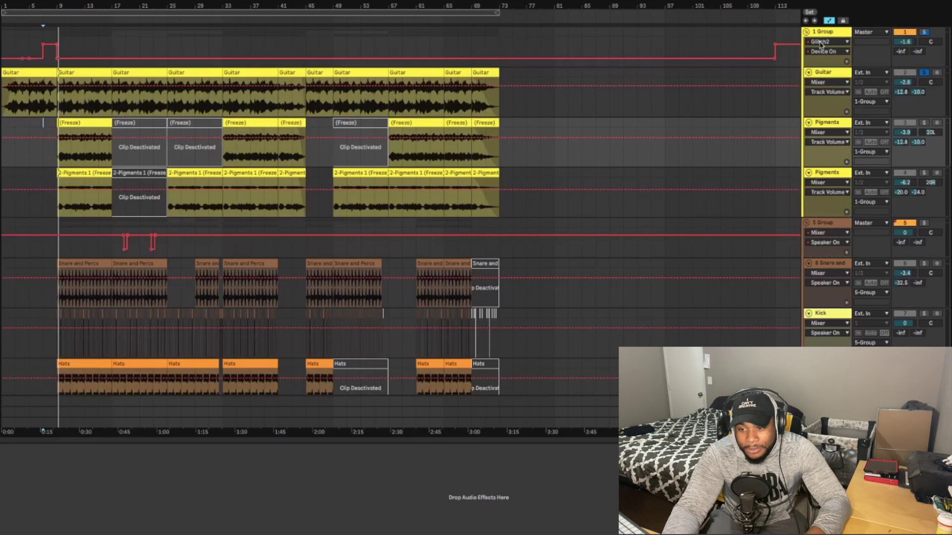
left_click(821, 42)
left_click(821, 44)
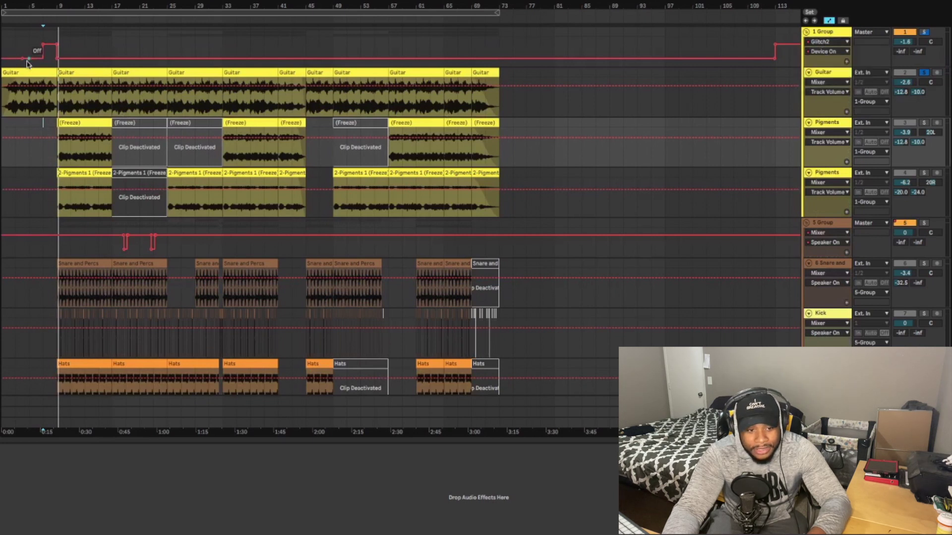
mouse_move(43, 62)
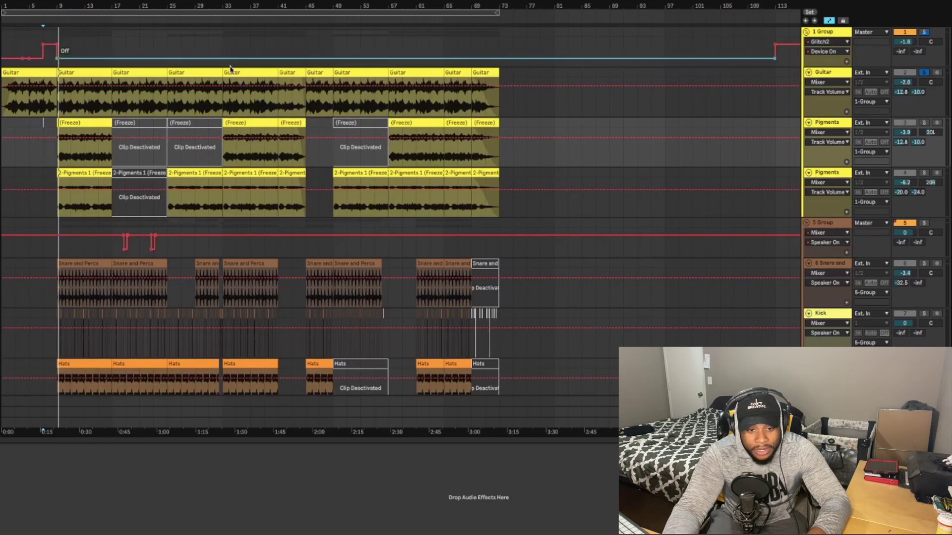
mouse_move(779, 48)
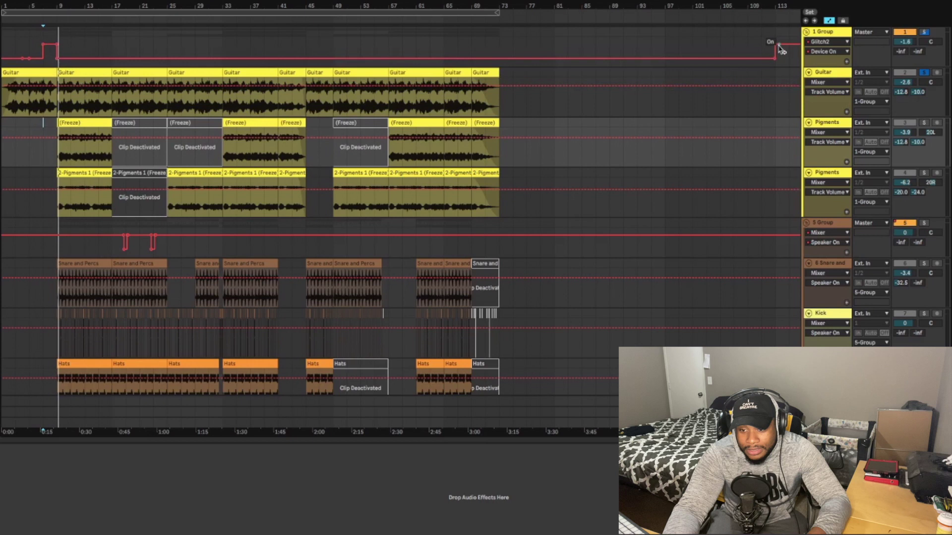
left_click(830, 21)
- Solo the Snare and Percs track in the drum group and play it from bar 9
scroll(446, 193, "down", 5)
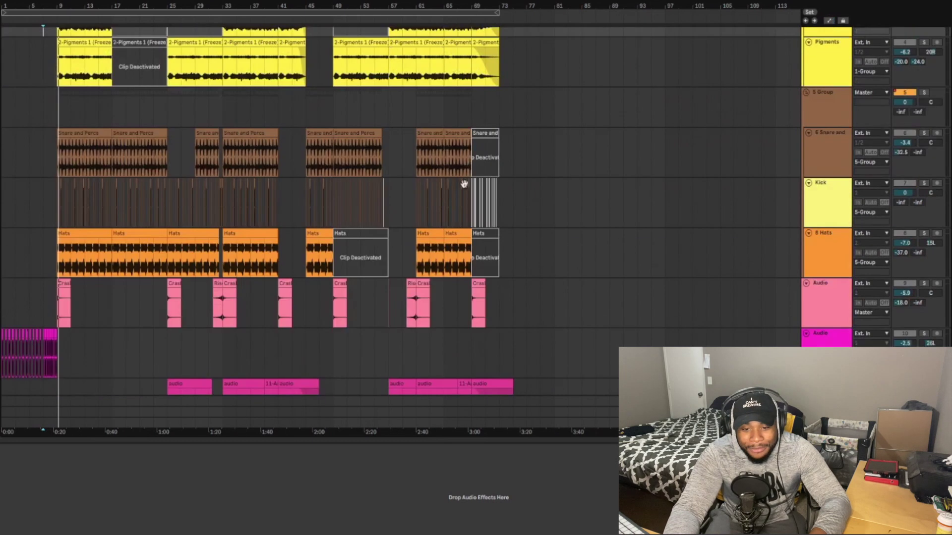
left_click(923, 93)
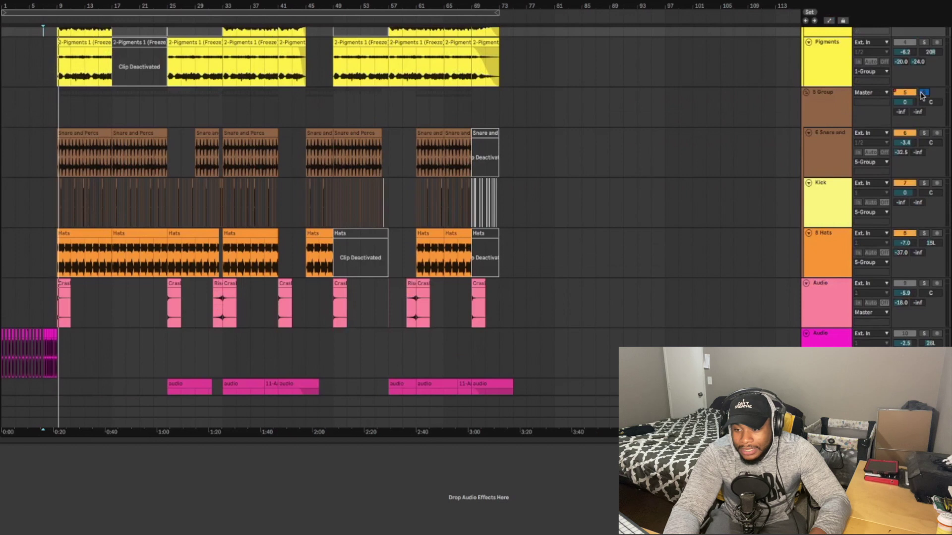
left_click(923, 133)
left_click(59, 152)
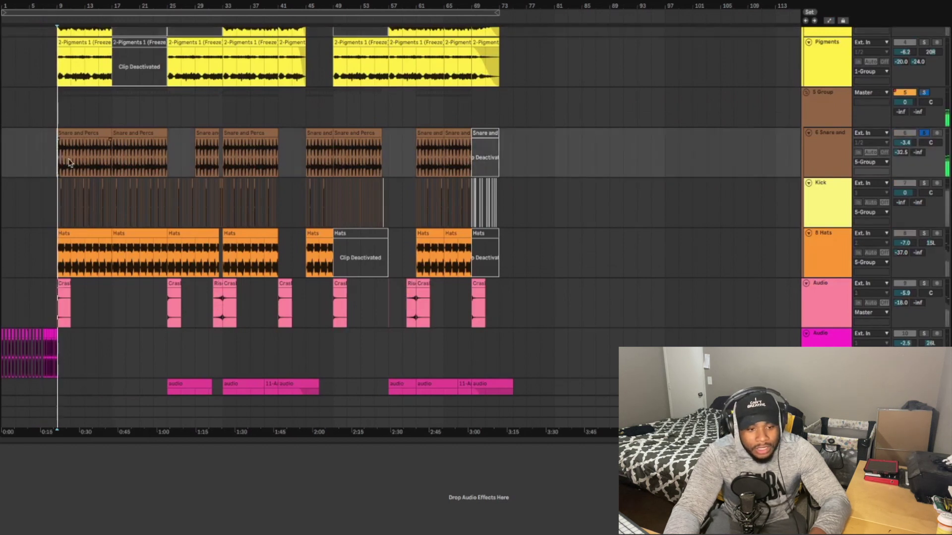
key("space")
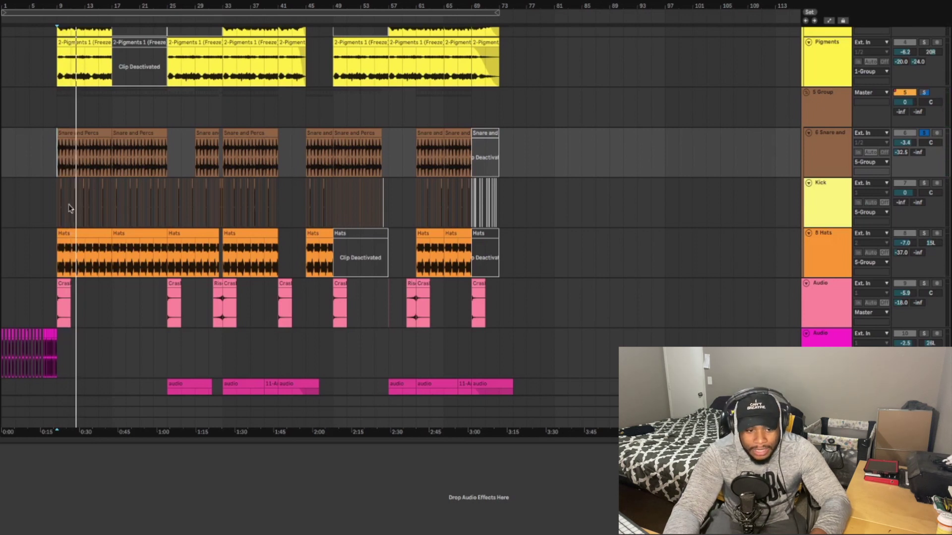
- Solo the Kick track and play it from bar 9
left_click(55, 200)
key("space")
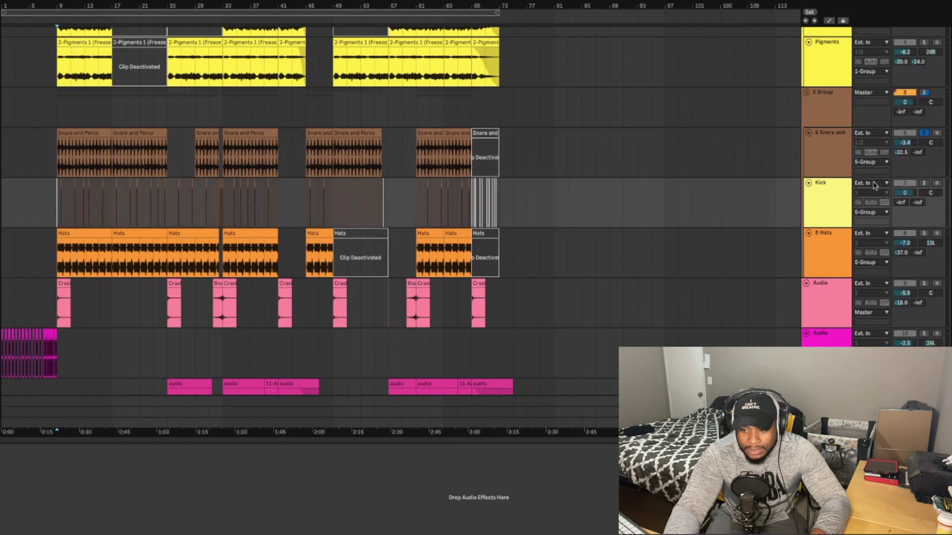
key("space")
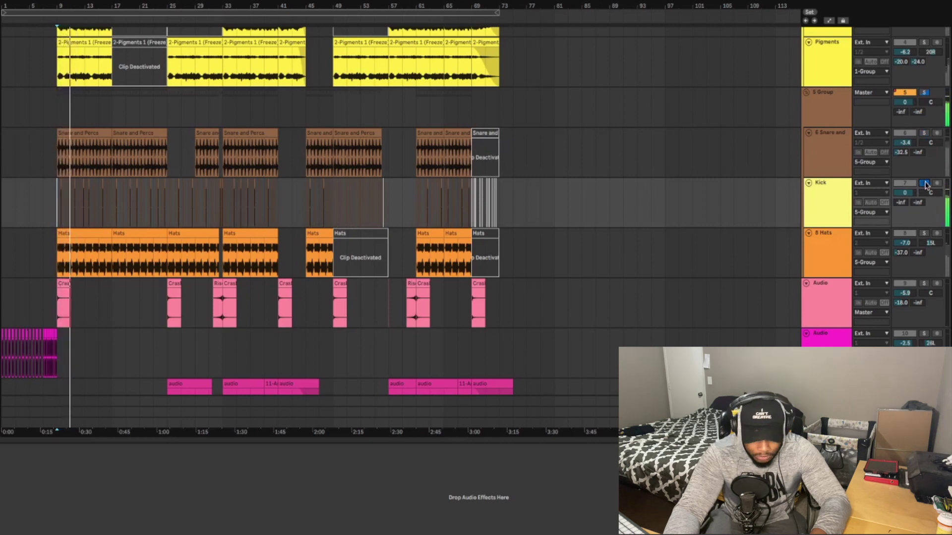
- Solo the Hats track, play it from bar 9 and toggle its MRhythmizer effect for comparison
left_click(925, 234)
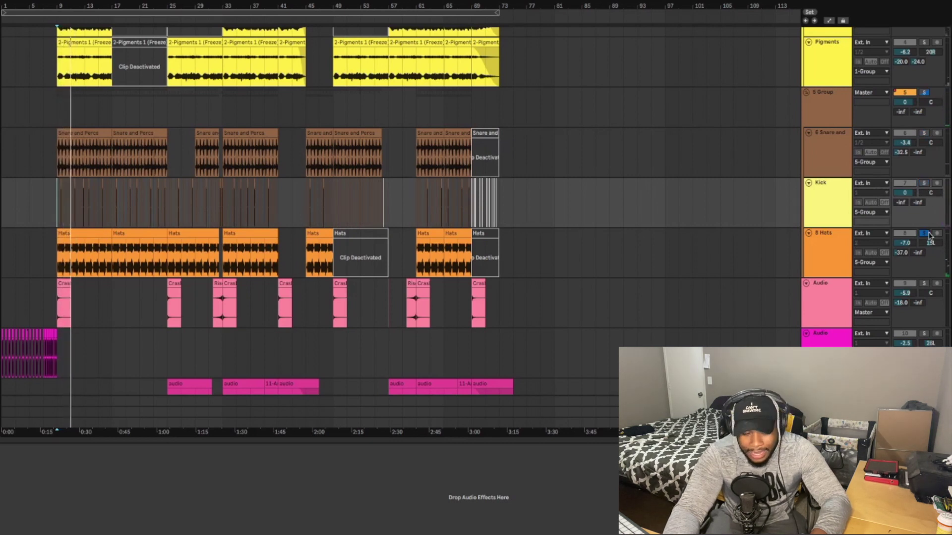
key("space")
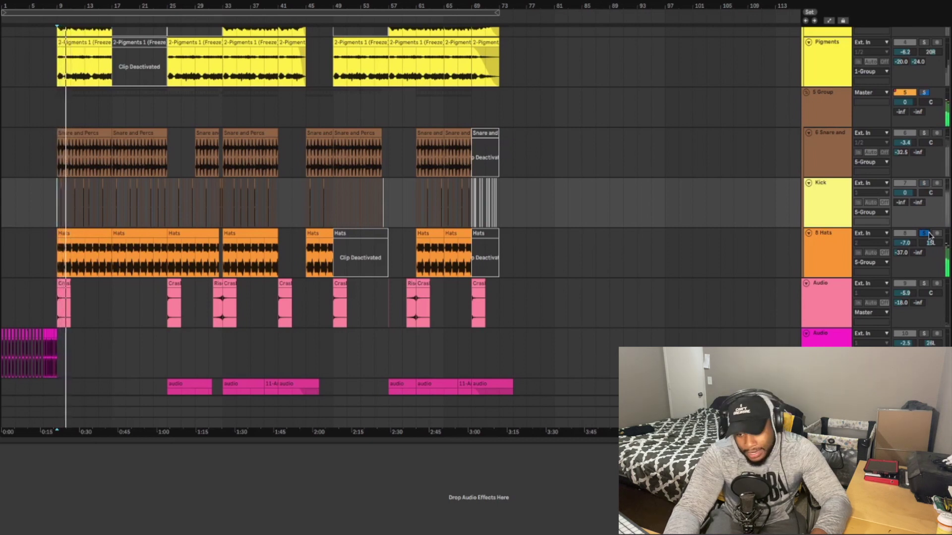
left_click(837, 247)
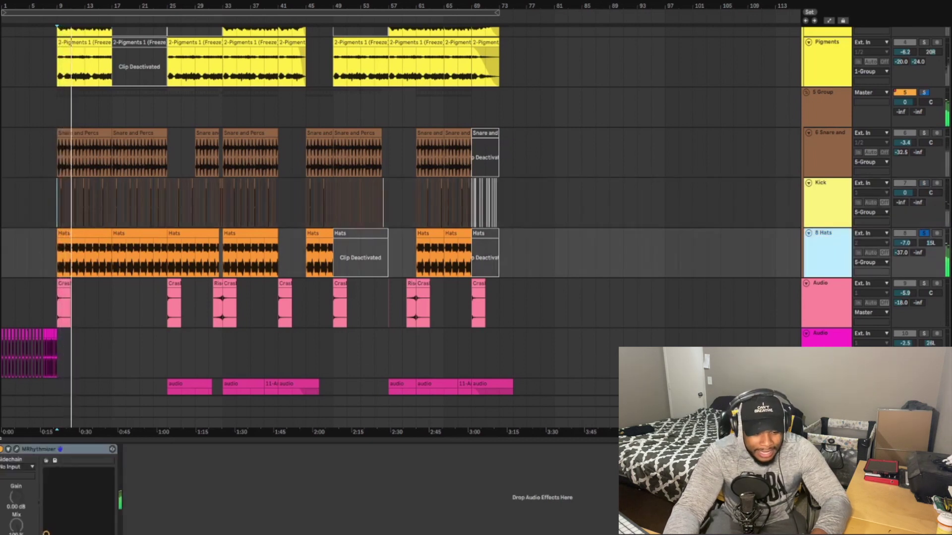
left_click(2, 449)
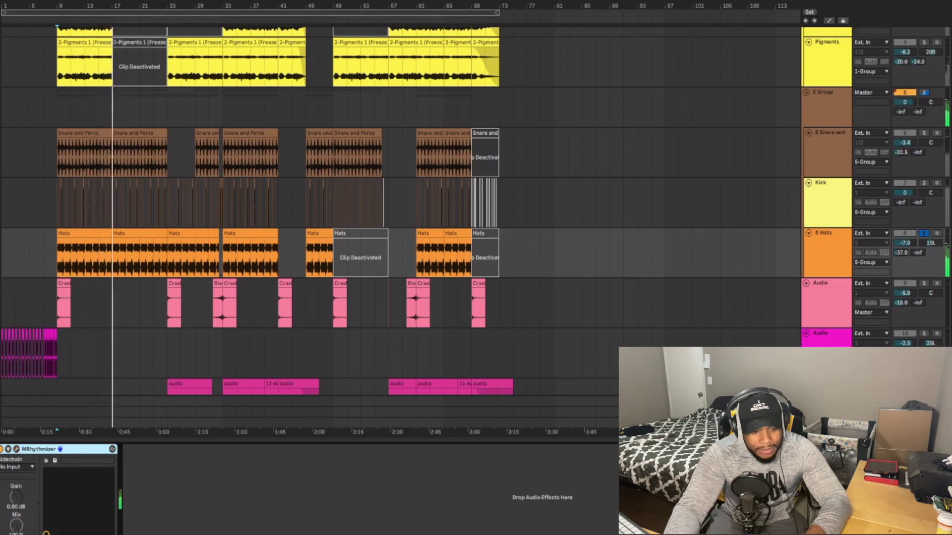
key("space")
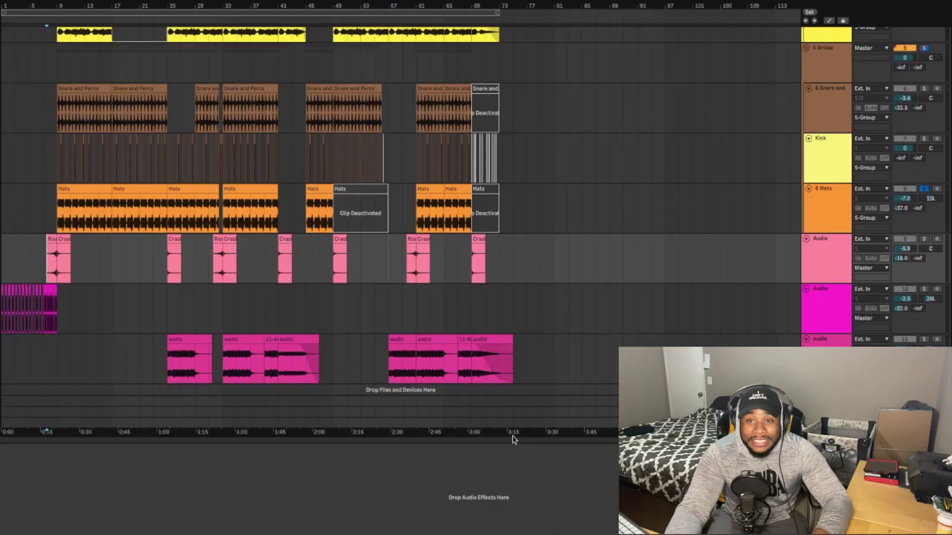
- Solo the magenta Audio track below the crashes and play it from bar 1
scroll(552, 369, "down", 2)
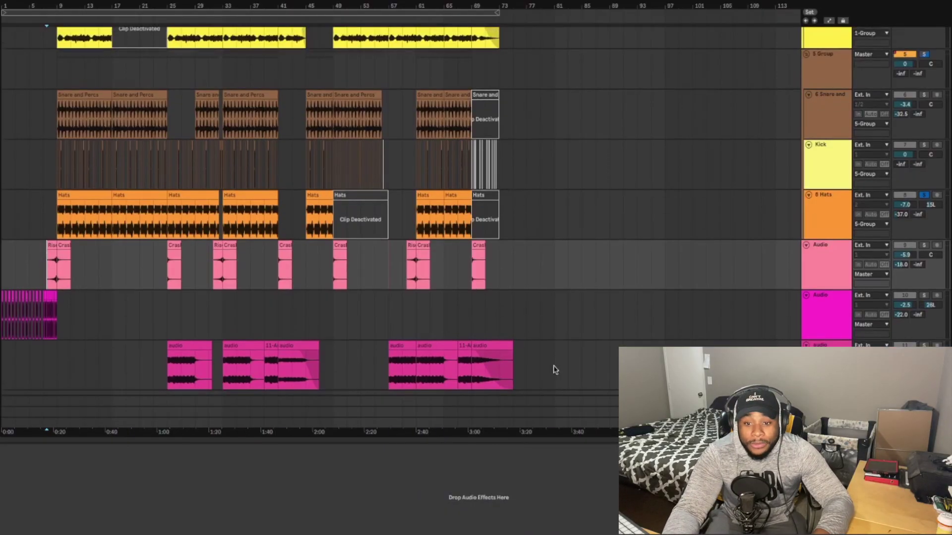
left_click(3, 240)
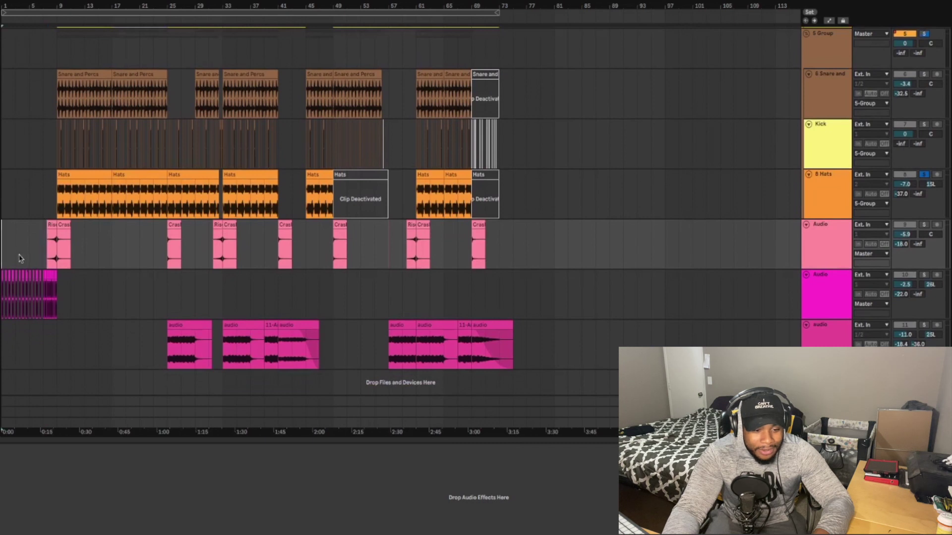
left_click(923, 275)
key("space")
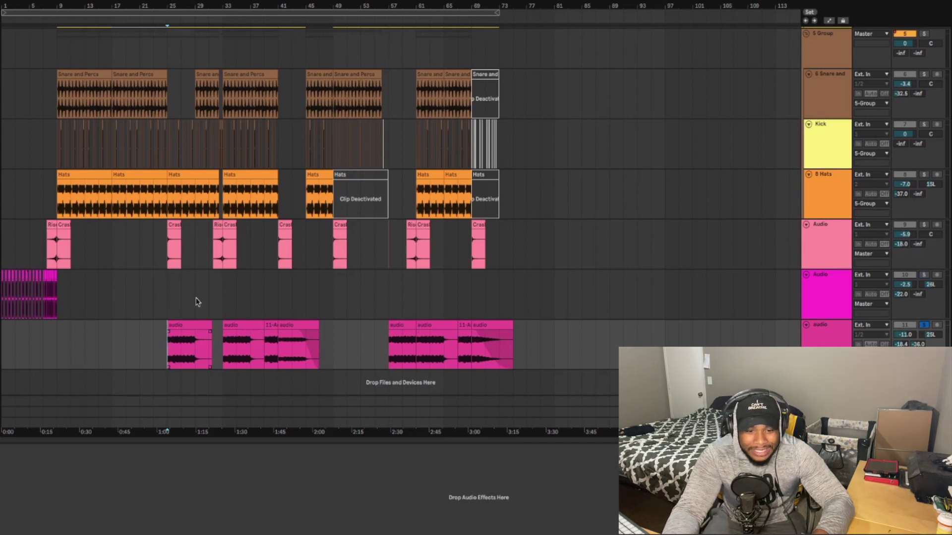
- Play the soloed last audio track from its first clip at bar 25
scroll(197, 302, "up", 5)
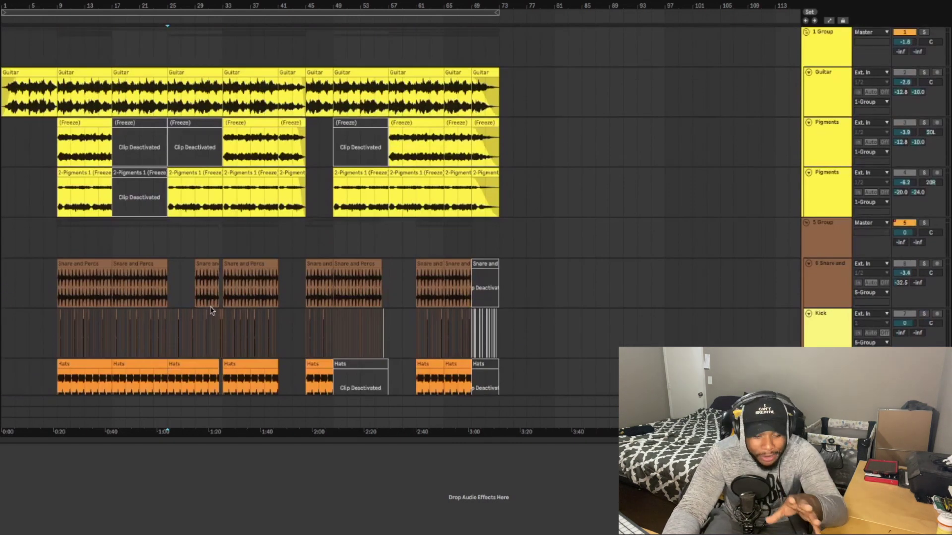
scroll(212, 310, "down", 3)
scroll(214, 308, "down", 1)
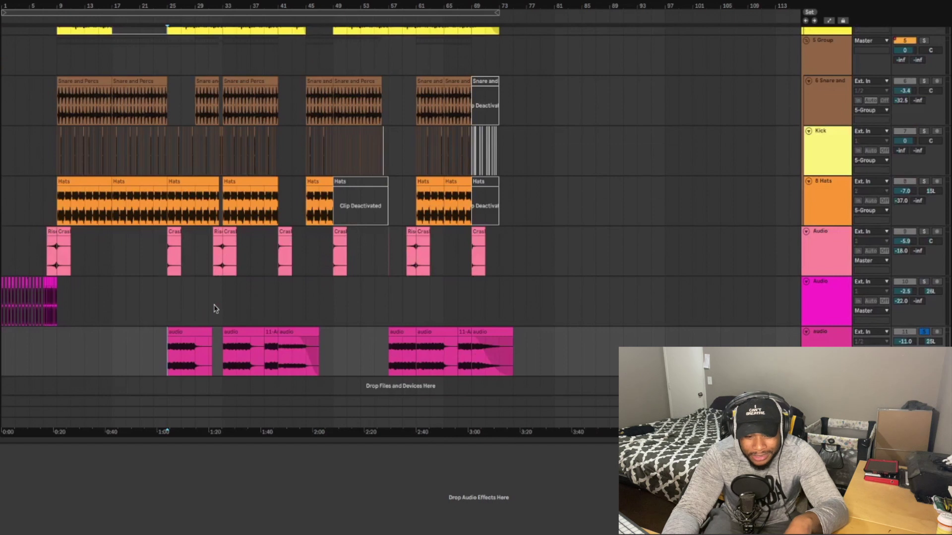
key("space")
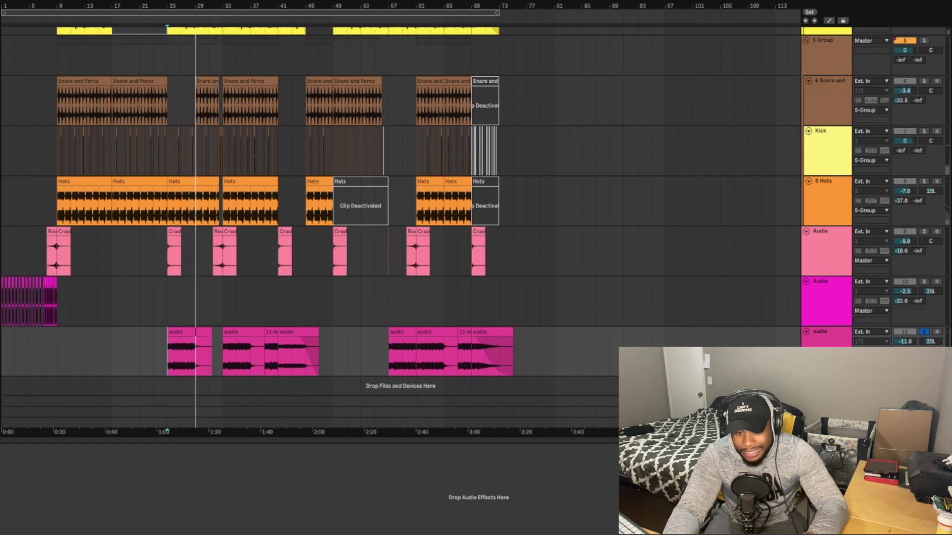
- Show the automation lanes again for the Guitar, Pigments and drum tracks
scroll(646, 319, "up", 5)
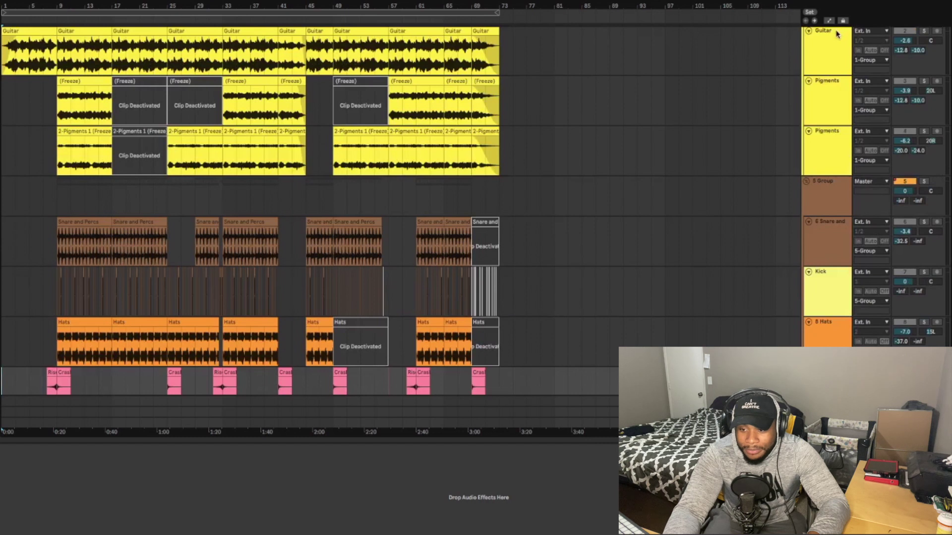
left_click(830, 20)
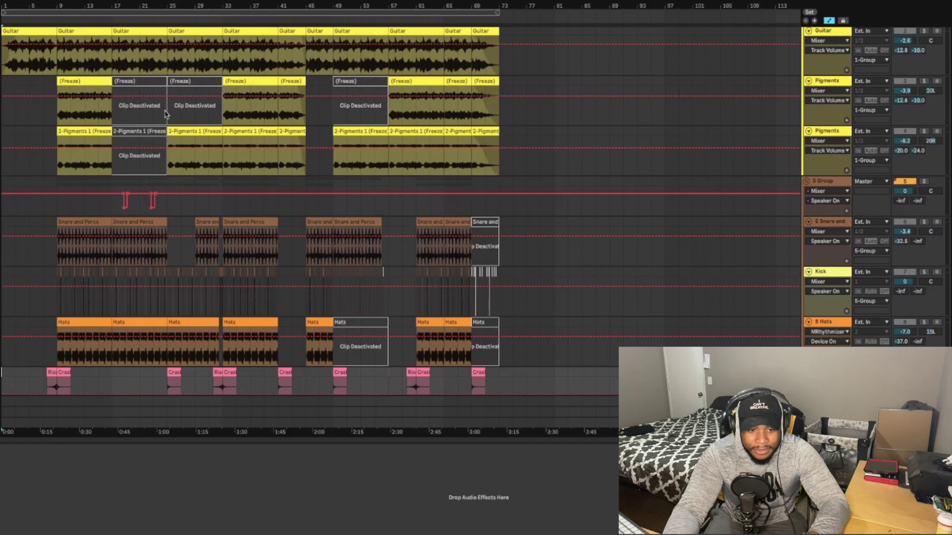
- Show the Track Panning automation in the brown drum group's automation lane
scroll(684, 276, "down", 3)
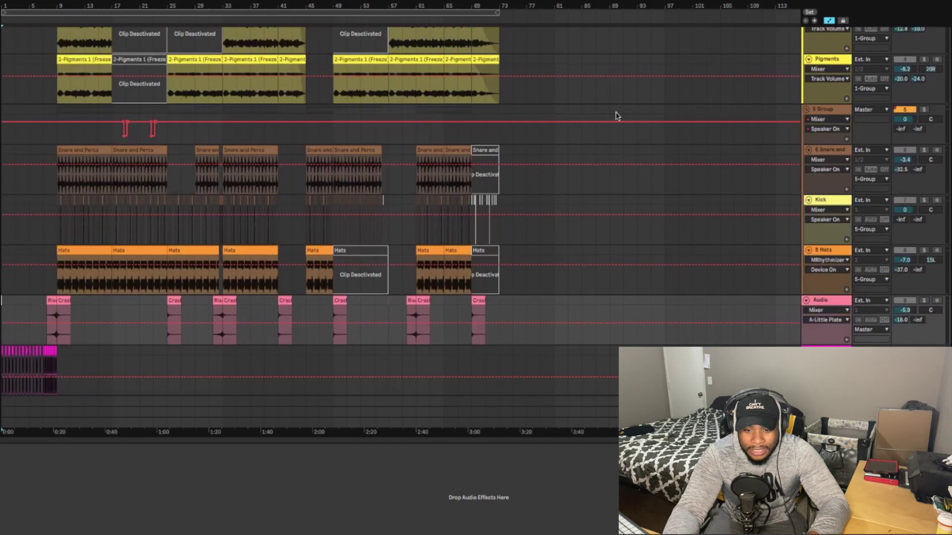
left_click(838, 129)
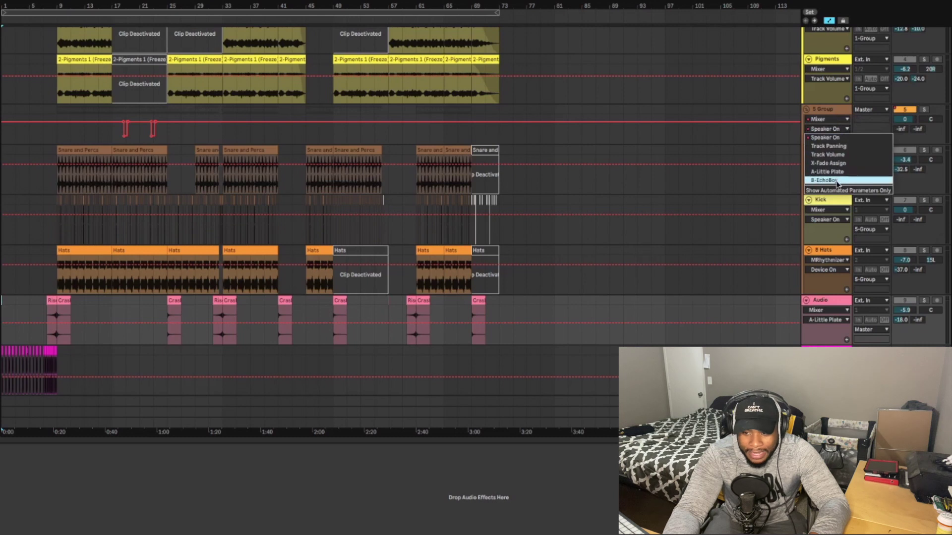
left_click(838, 146)
- Draw panning automation on the drum group between about bars 21 and 27, with a 50L point moved to bar 25
left_click(250, 129)
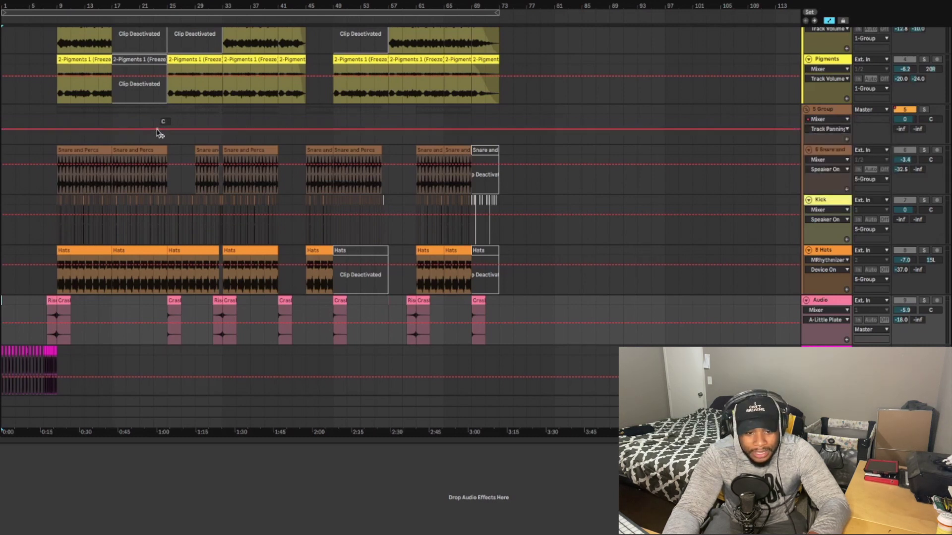
left_click(154, 129)
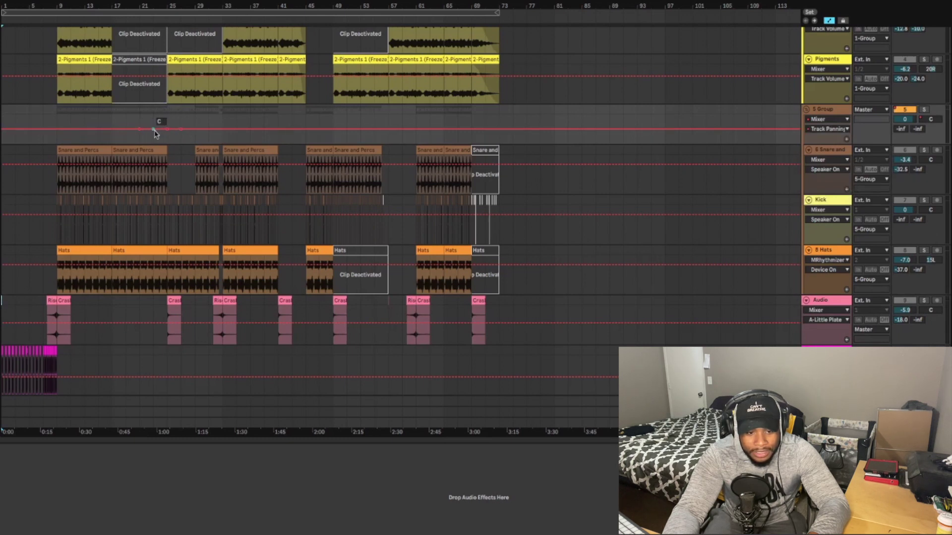
left_click_drag(154, 131, 167, 116)
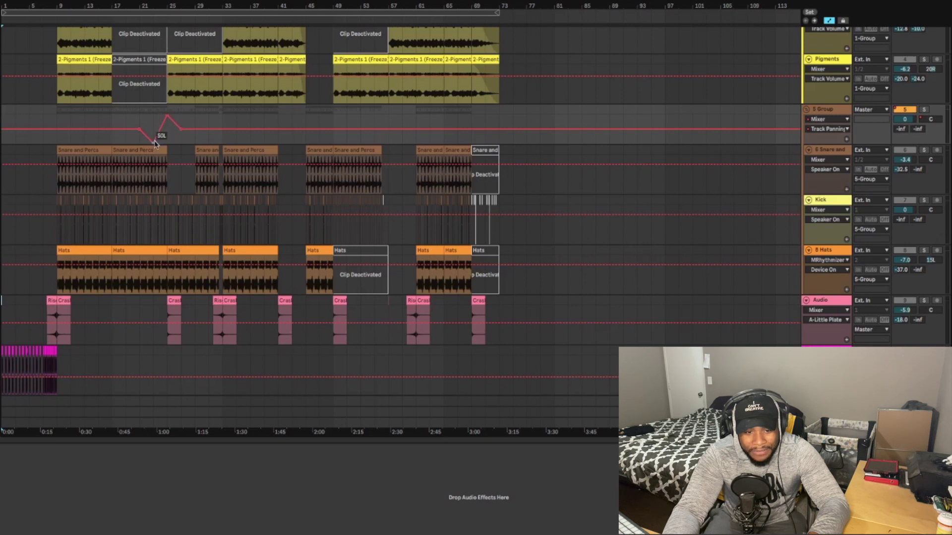
left_click_drag(155, 143, 168, 144)
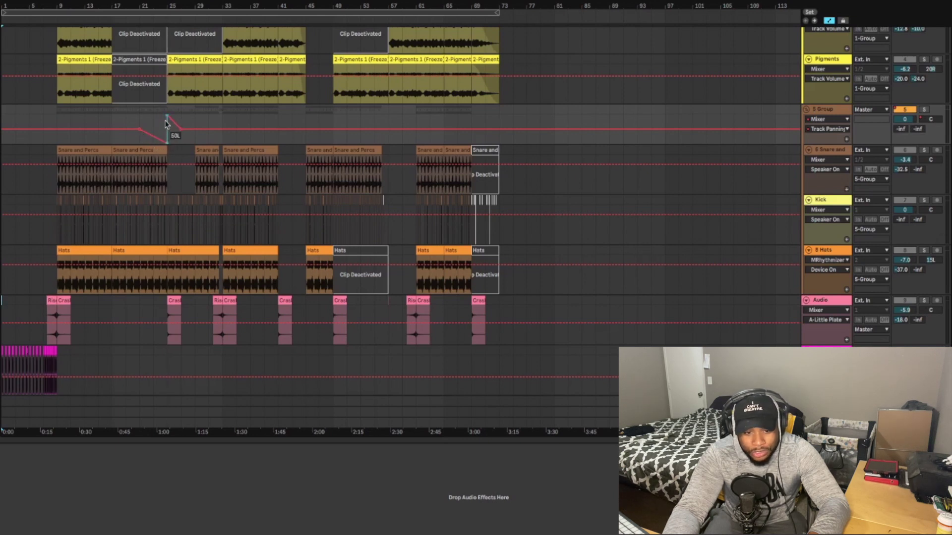
- Hide the automation lanes and play the full arrangement from bar 5, reviewing all the tracks
key("a")
left_click(32, 156)
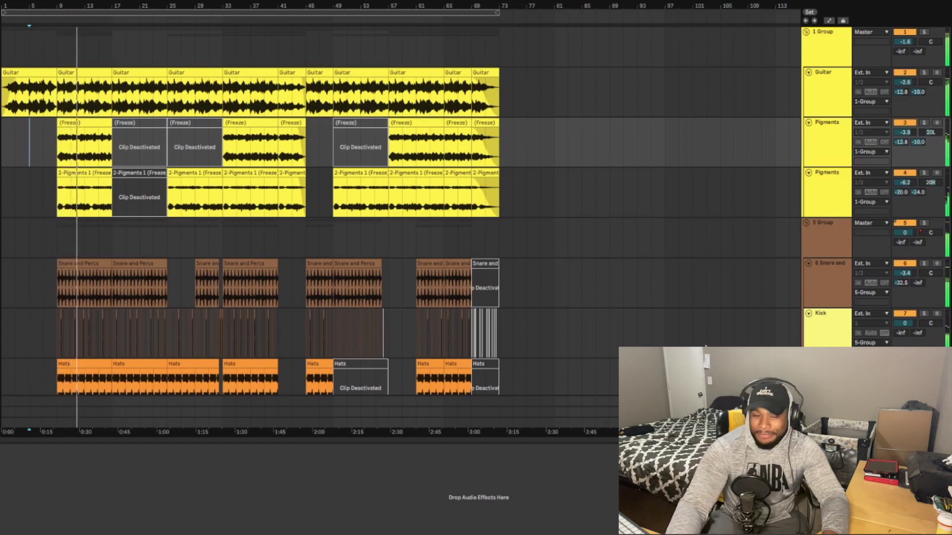
scroll(705, 347, "down", 6)
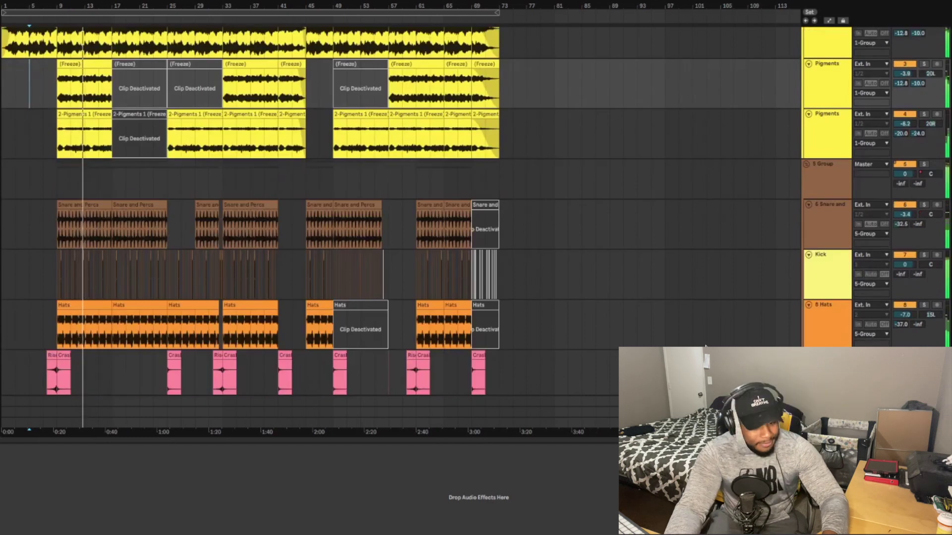
scroll(705, 347, "down", 1)
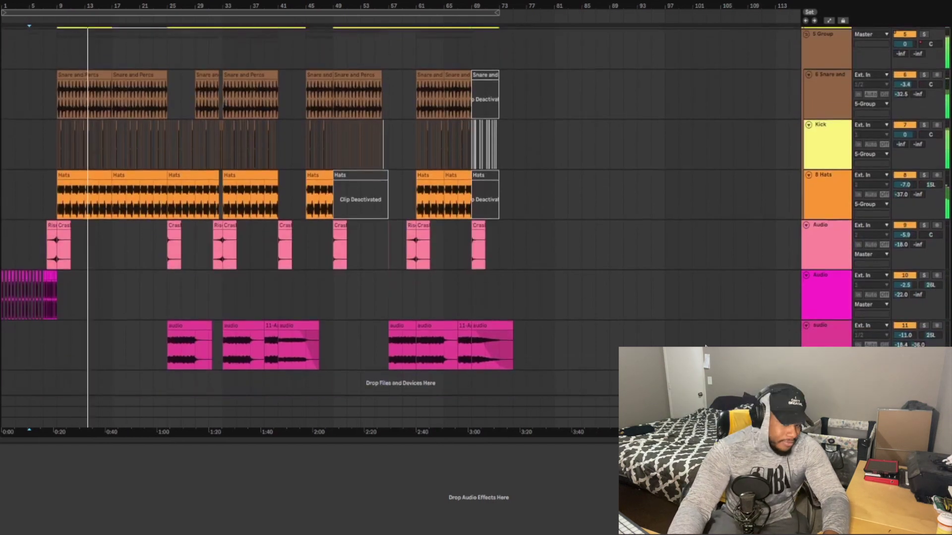
scroll(706, 346, "up", 3)
scroll(705, 346, "up", 3)
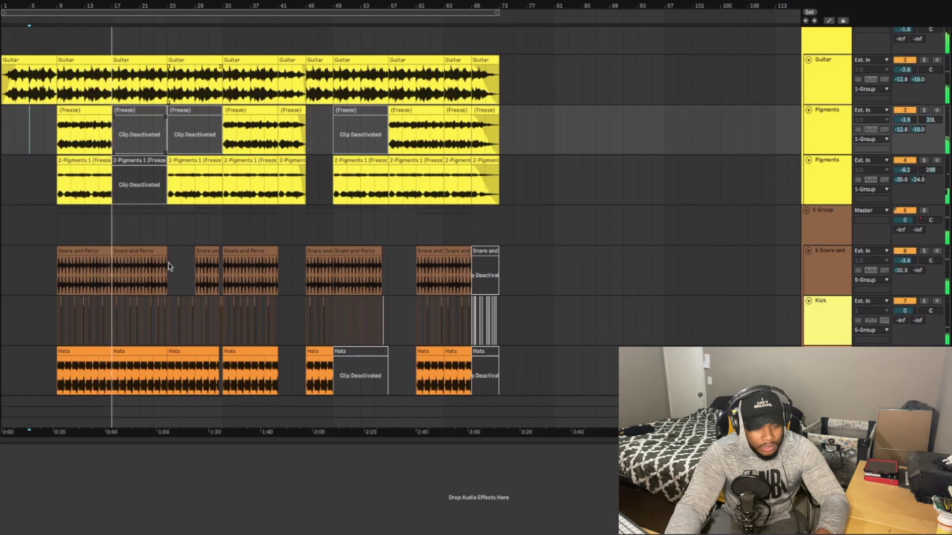
scroll(91, 279, "down", 5)
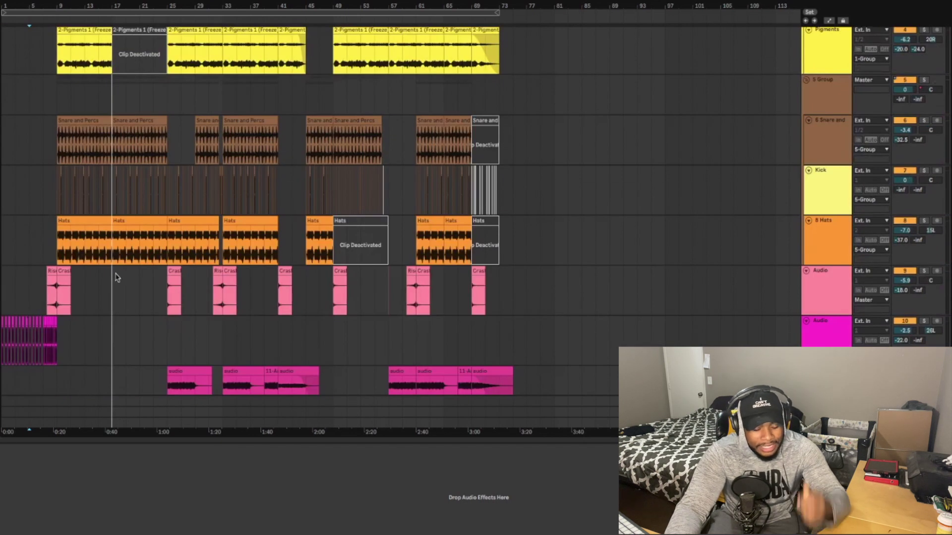
scroll(138, 302, "up", 5)
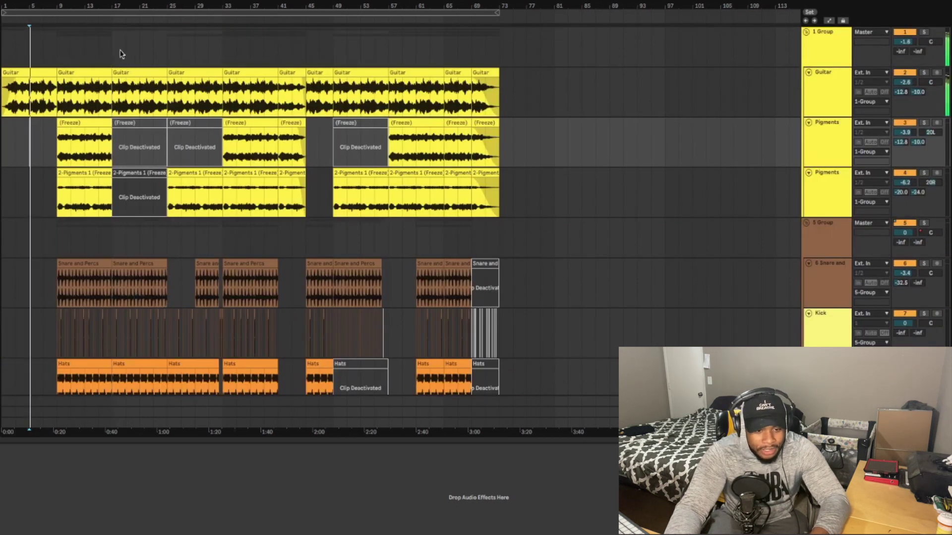
- Play the arrangement from bar 17 and again from bar 23, reviewing the drum, crash and audio tracks
left_click(110, 56)
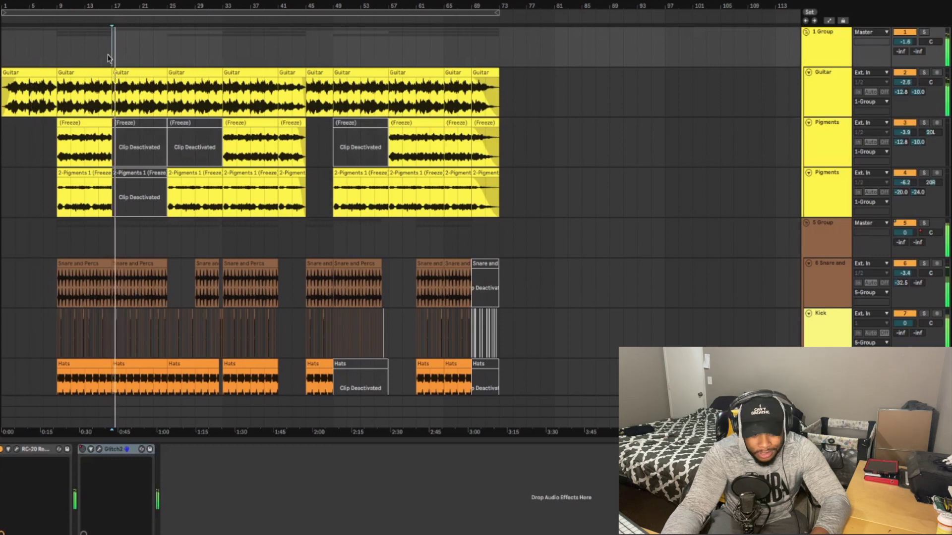
left_click(167, 63)
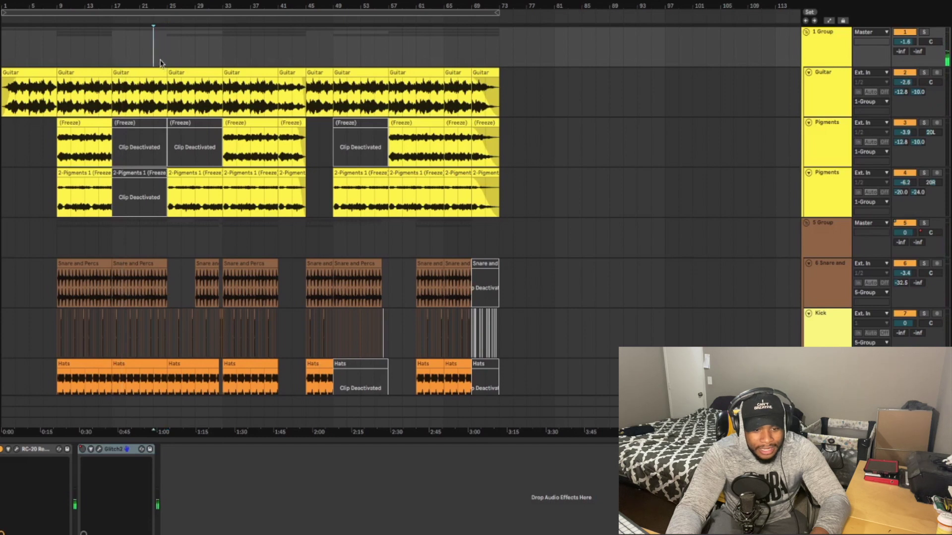
scroll(168, 70, "down", 5)
scroll(168, 337, "down", 2)
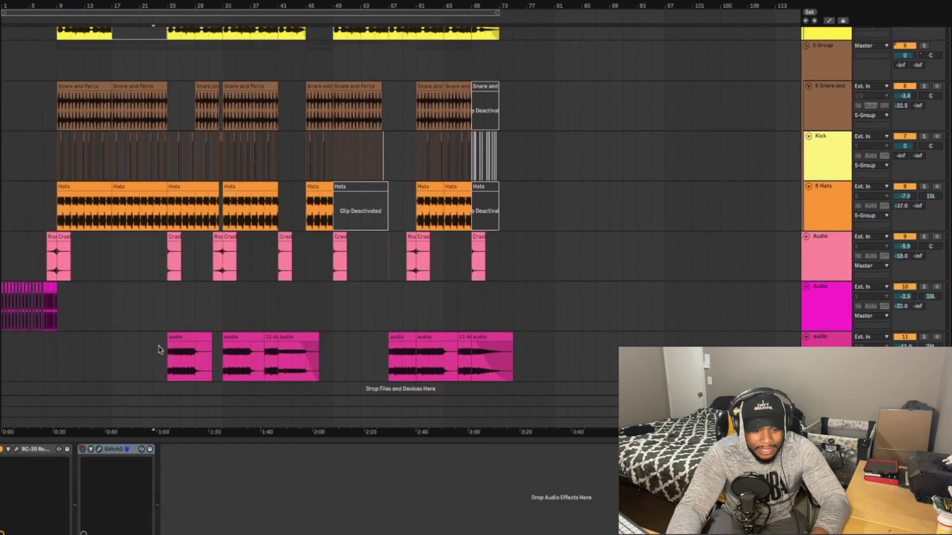
left_click(165, 325)
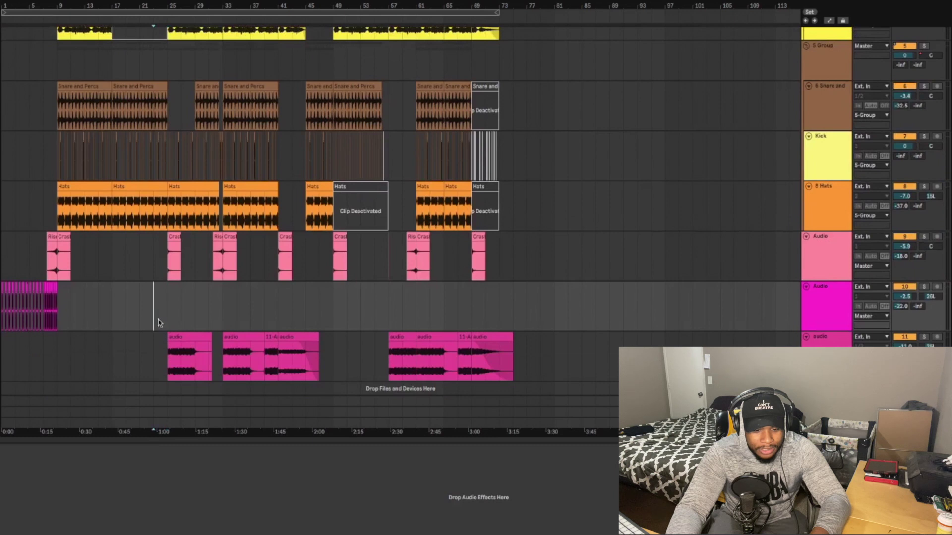
key("space")
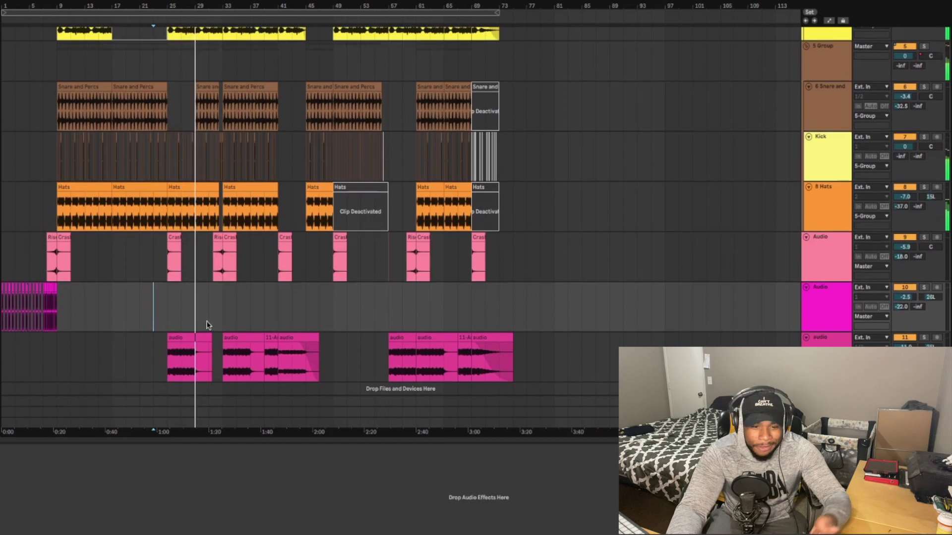
scroll(207, 324, "up", 3)
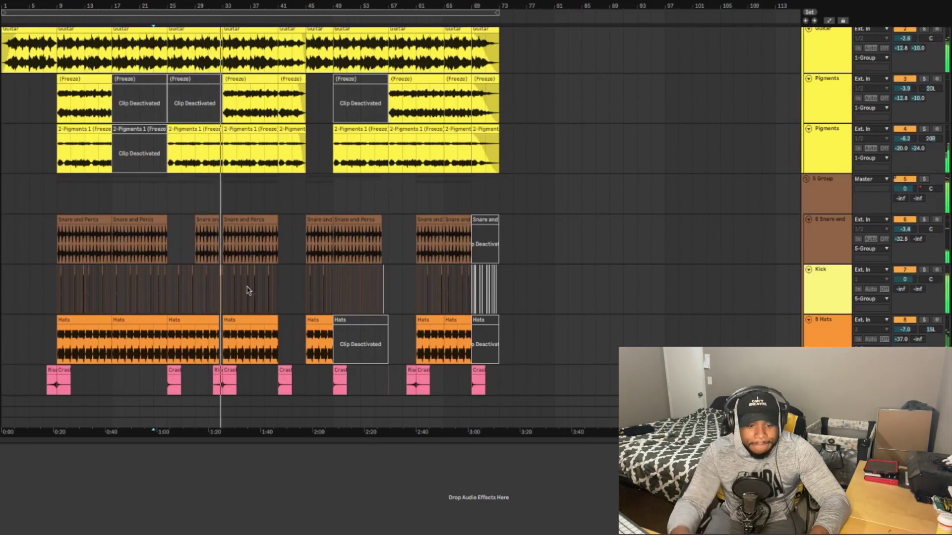
scroll(259, 289, "down", 2)
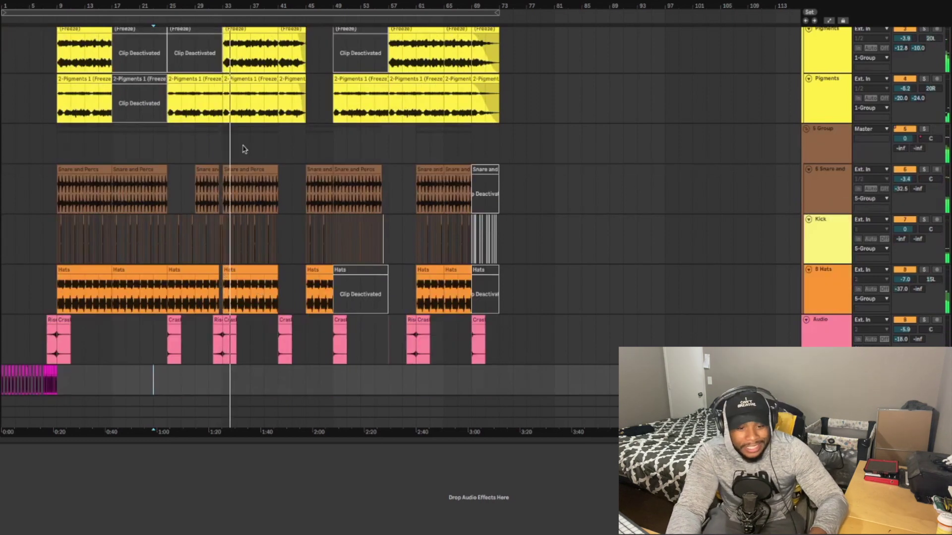
- Play the arrangement from bar 31, leading into the section that starts at bar 33
left_click(226, 151)
scroll(228, 155, "down", 3)
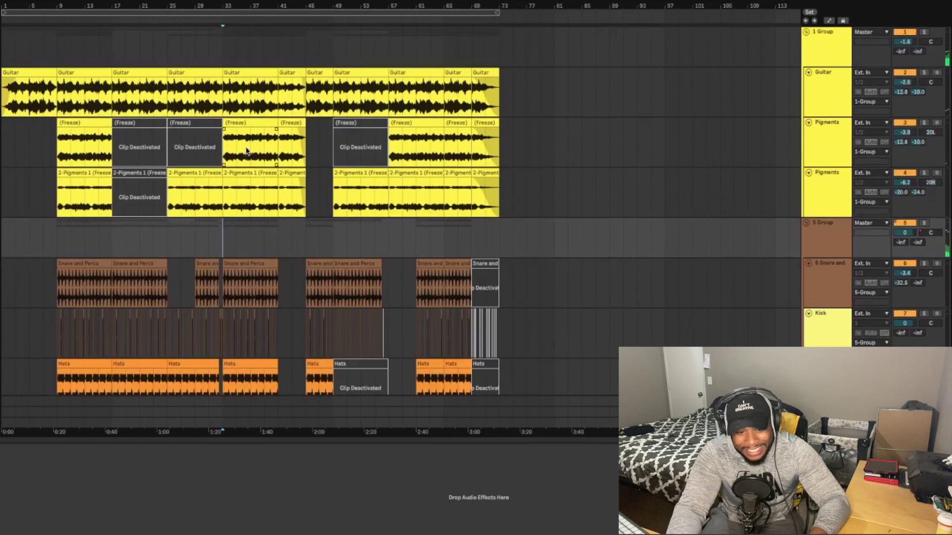
left_click(223, 311)
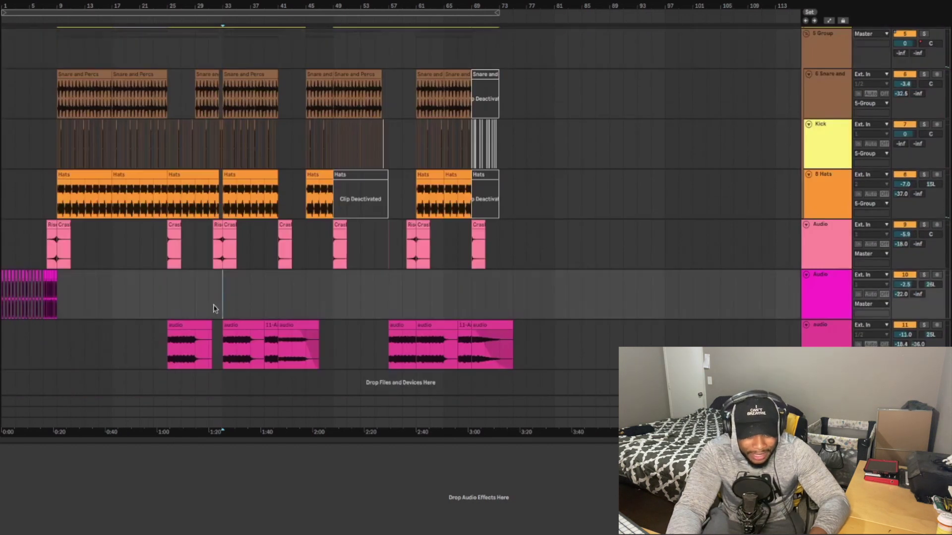
left_click(213, 309)
key("space")
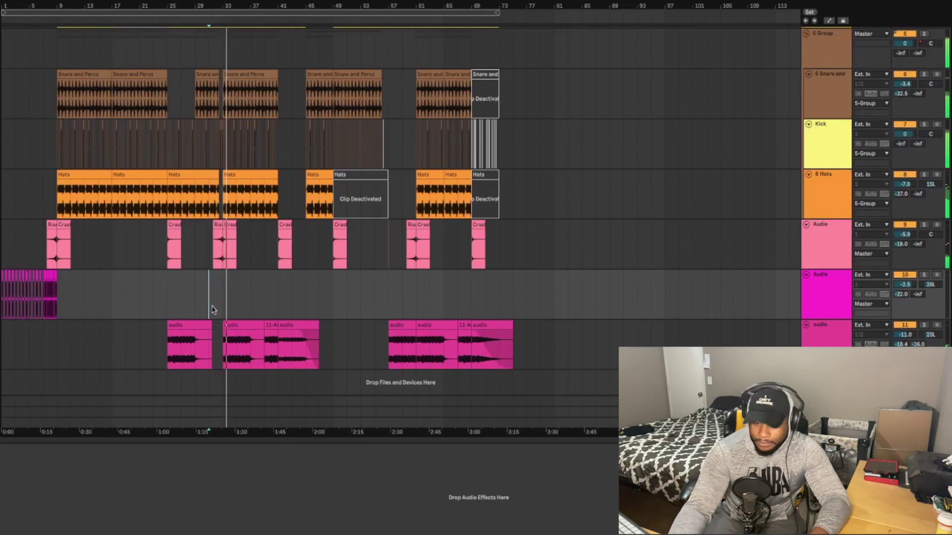
scroll(283, 305, "up", 5)
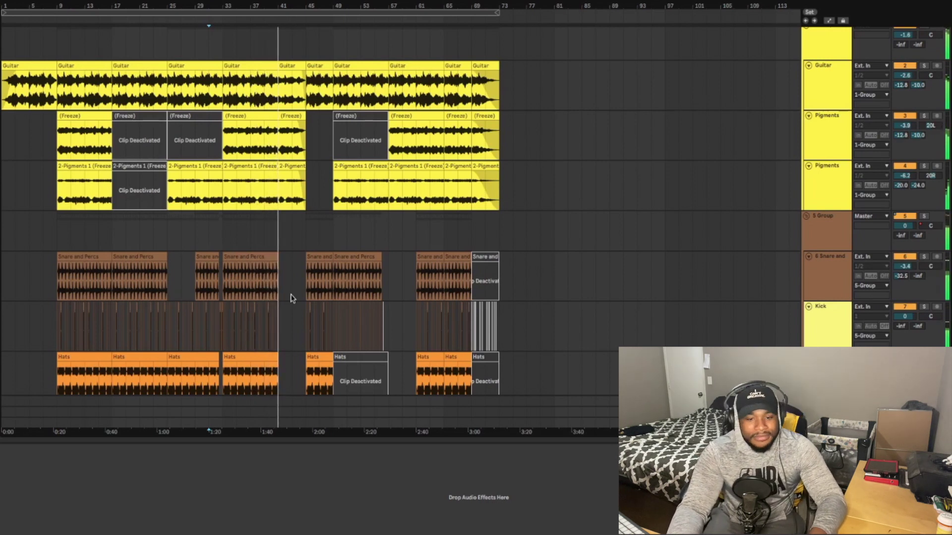
scroll(271, 284, "down", 1)
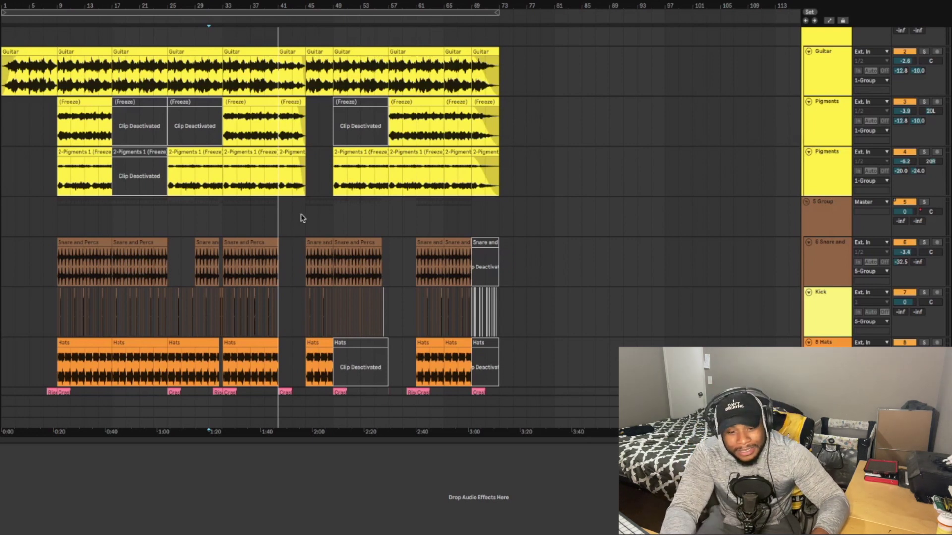
- Play the section without drums from bar 41 up to bar 45
scroll(301, 217, "down", 5)
scroll(301, 217, "down", 1)
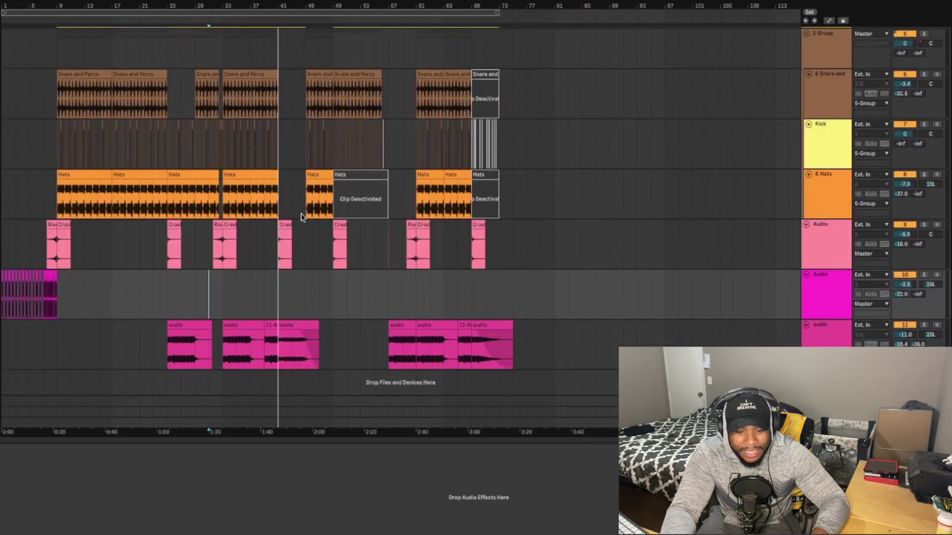
scroll(302, 217, "up", 6)
scroll(302, 217, "down", 1)
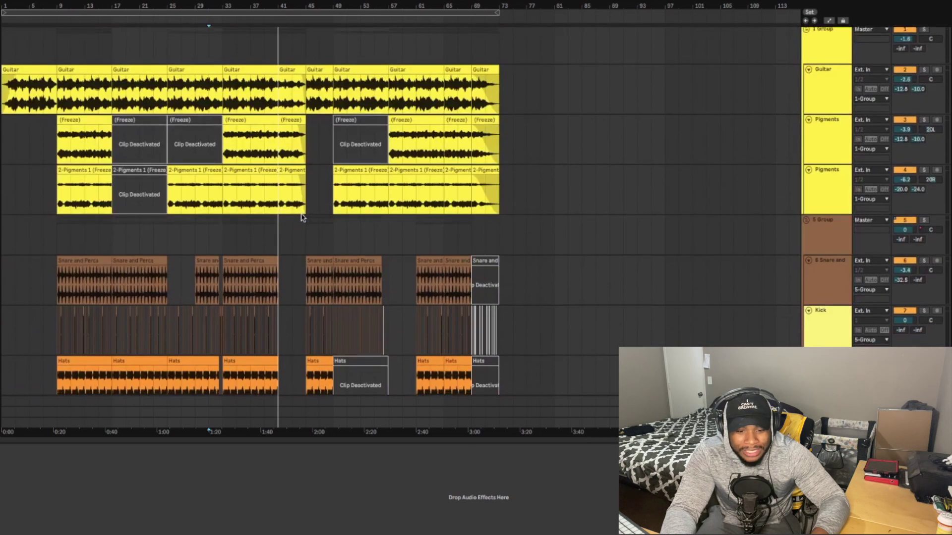
left_click(280, 250)
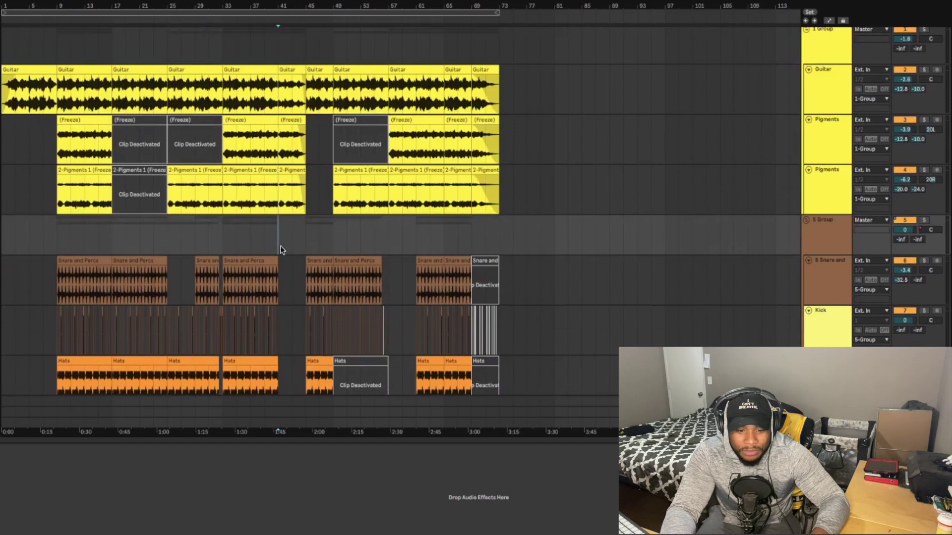
key("space")
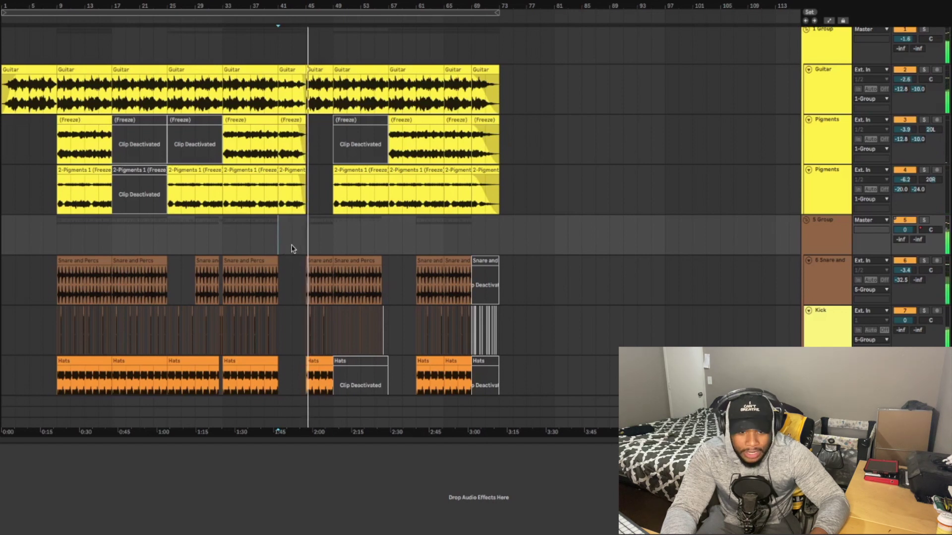
scroll(294, 248, "down", 2)
scroll(299, 247, "down", 2)
scroll(299, 246, "down", 1)
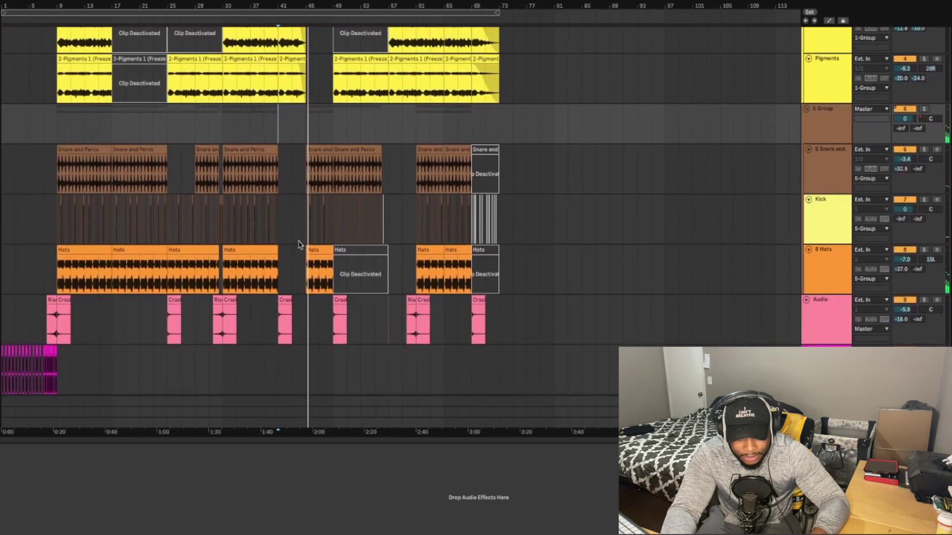
- Play the arrangement from bar 45, where the drums return, and review the tracks active there
scroll(304, 236, "up", 3)
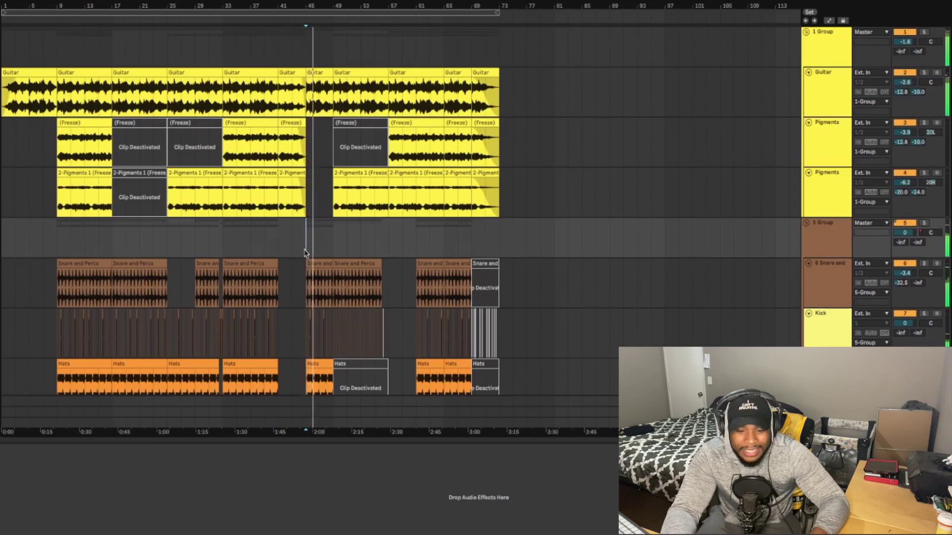
scroll(304, 253, "down", 5)
scroll(305, 254, "down", 1)
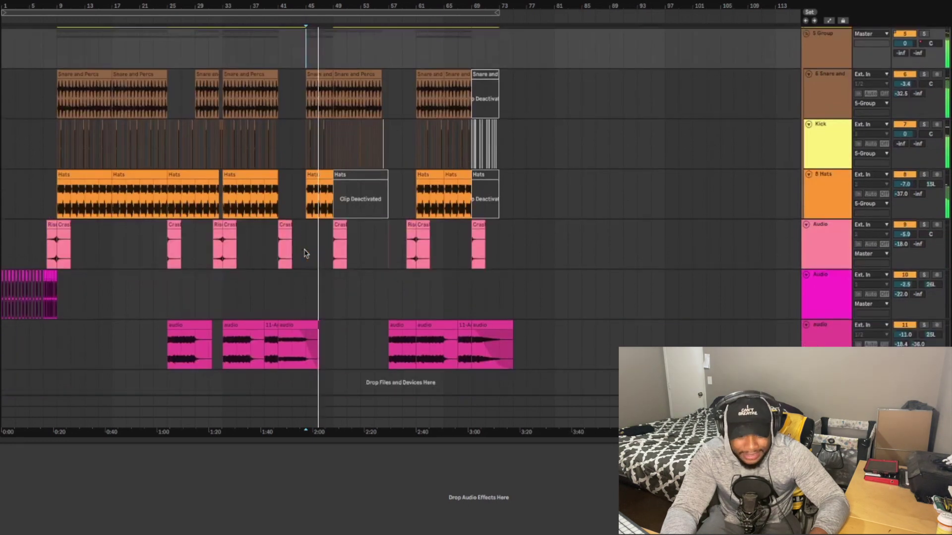
scroll(305, 253, "up", 3)
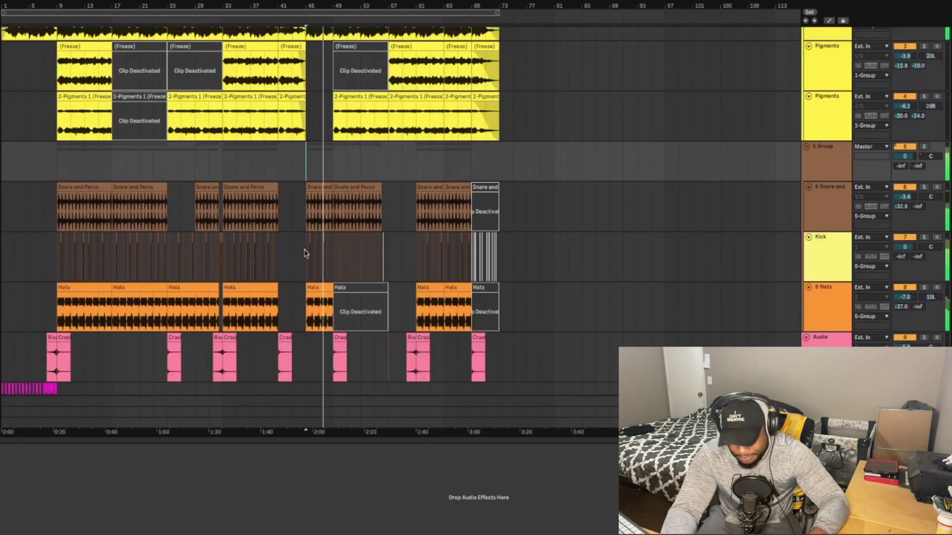
scroll(305, 254, "up", 2)
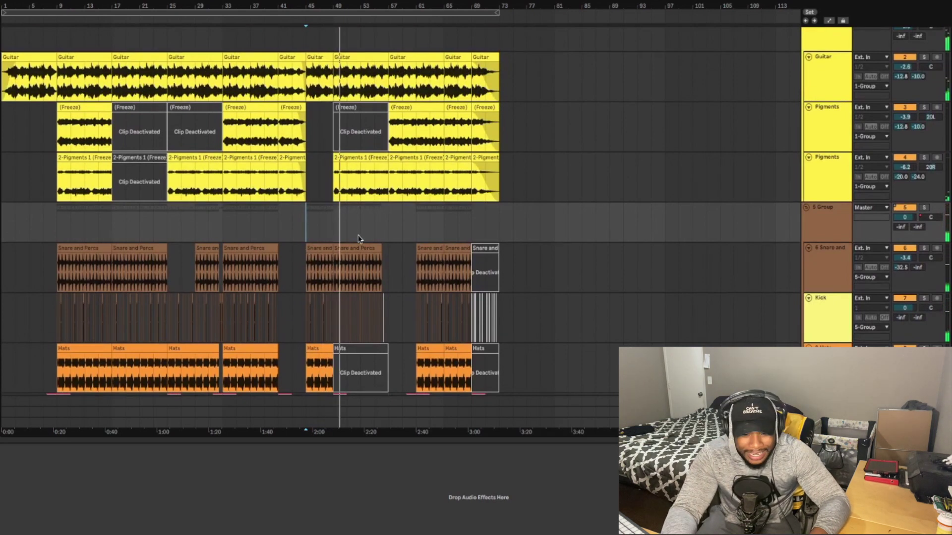
- Play the arrangement from bar 49, where the Hats clip is deactivated
left_click(334, 237)
key("space")
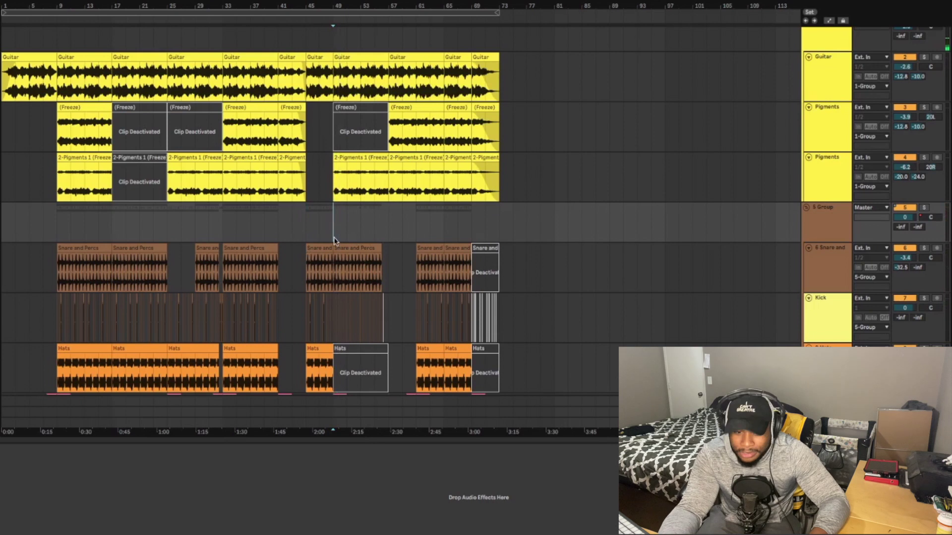
key("space")
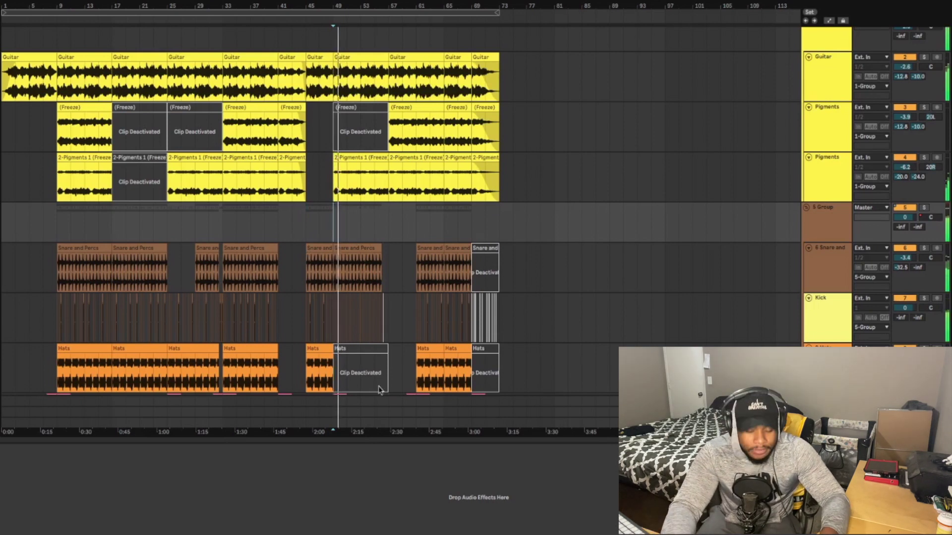
- Continue playback up to bar 57, examining where the Snare and Percs and Kick clips end before the next section
scroll(365, 331, "up", 5)
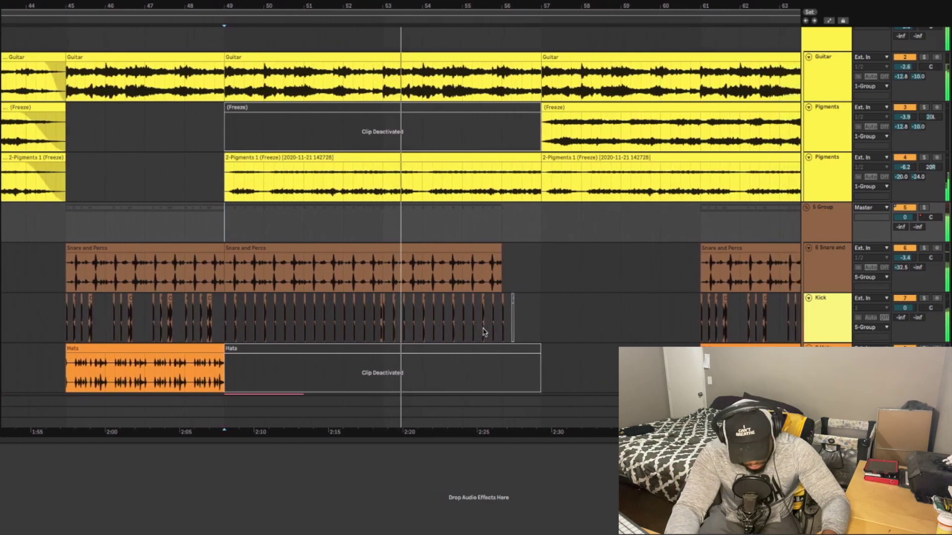
scroll(485, 332, "down", 3)
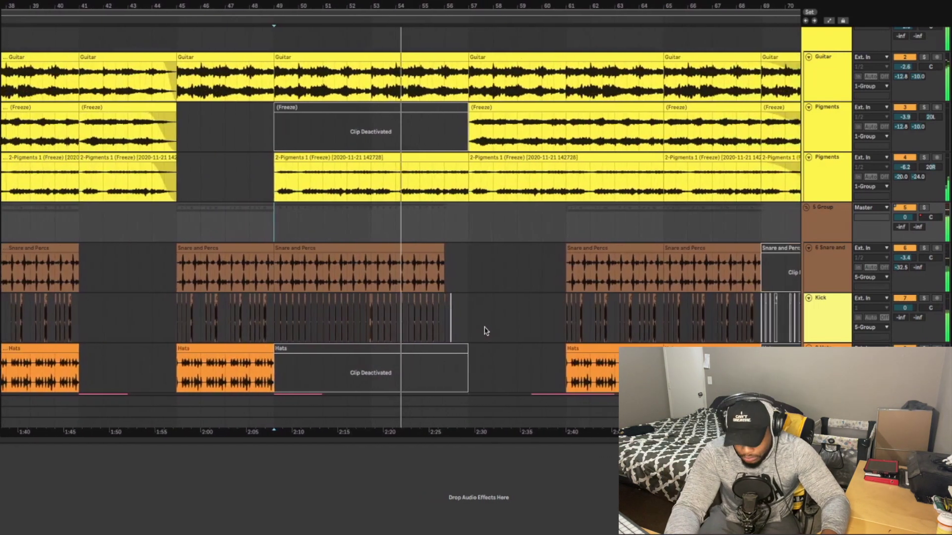
scroll(486, 331, "down", 4)
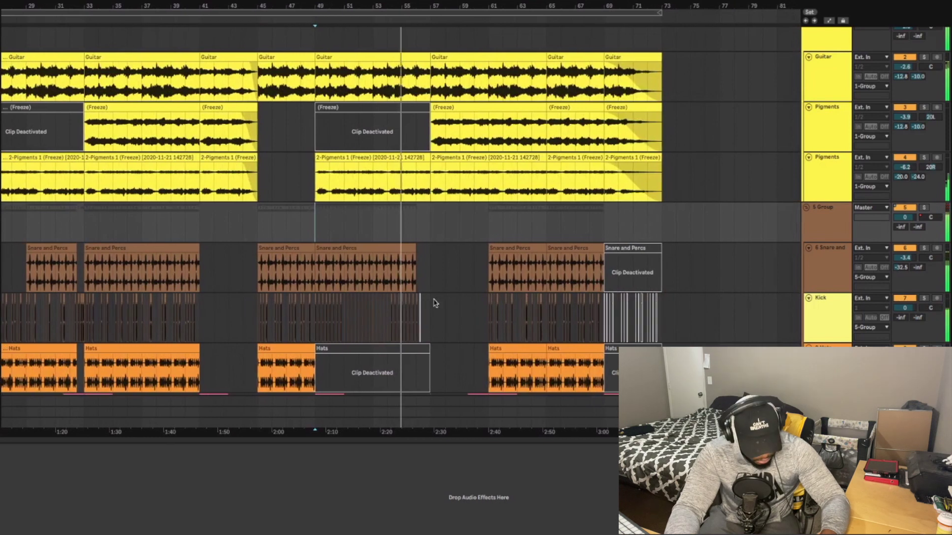
scroll(127, 172, "down", 5)
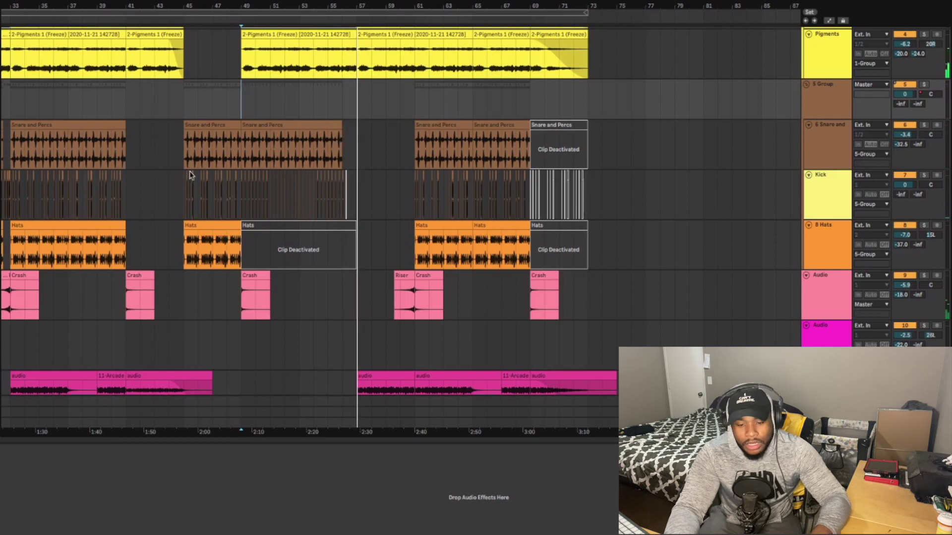
- Play the arrangement from bar 57 and review the melodic, drum and effect tracks used in that section
scroll(419, 185, "up", 5)
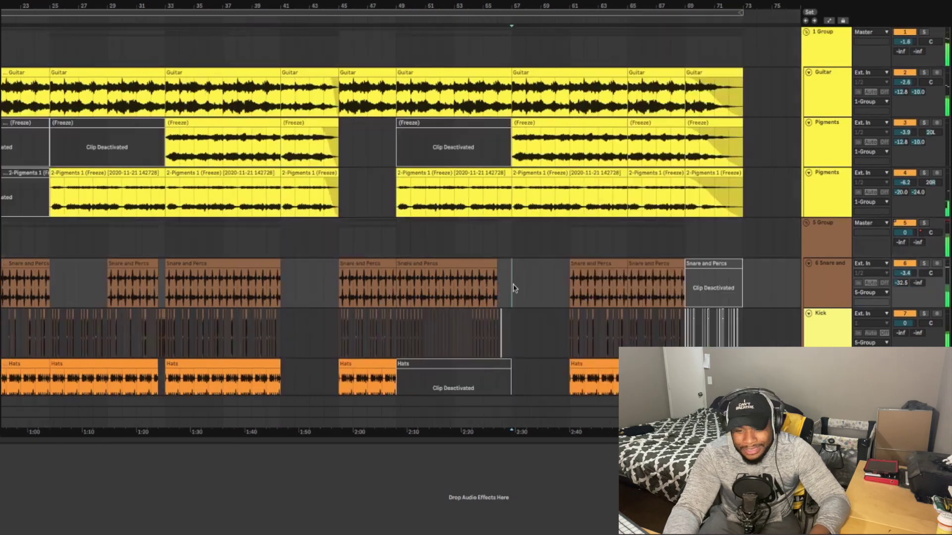
scroll(530, 290, "down", 2)
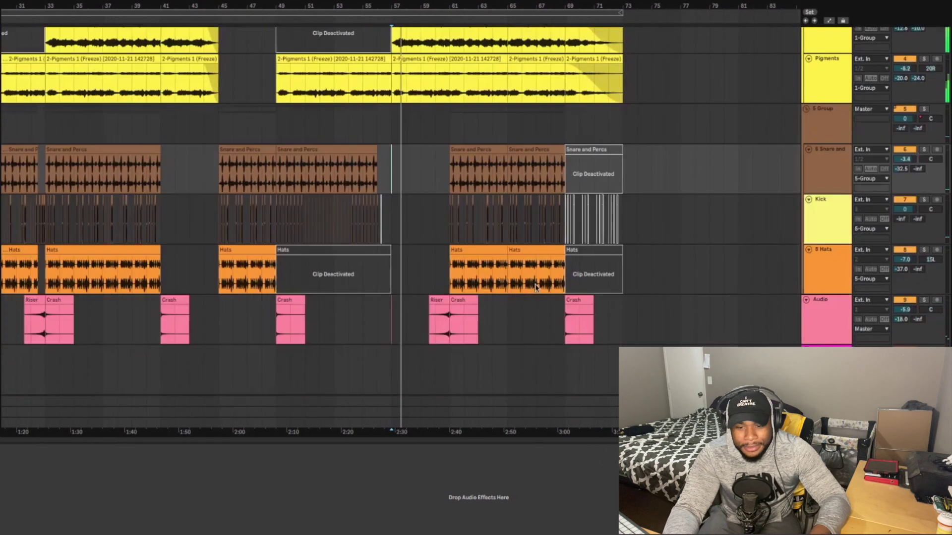
scroll(534, 284, "down", 5)
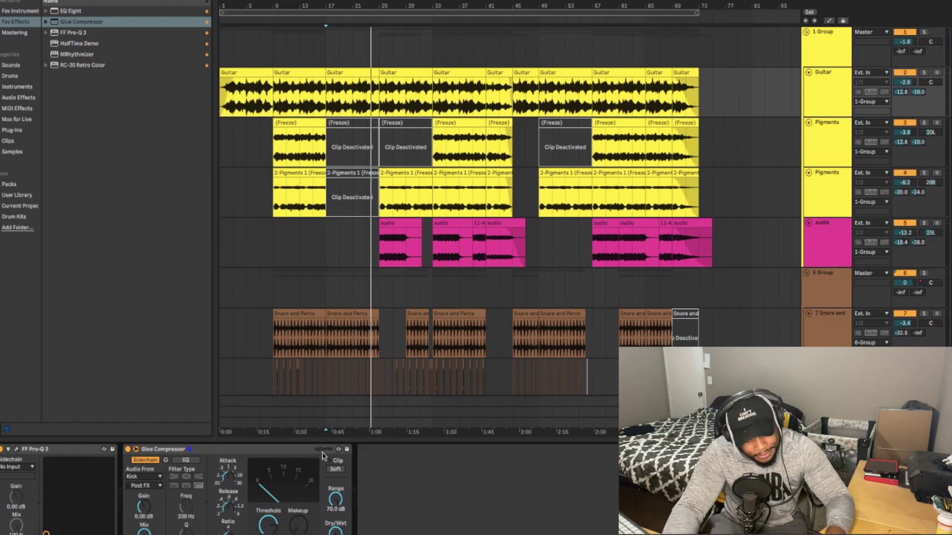
- Copy the Glue Compressor with its Kick sidechain from the Guitar track onto the Pigments tracks
left_click(251, 453)
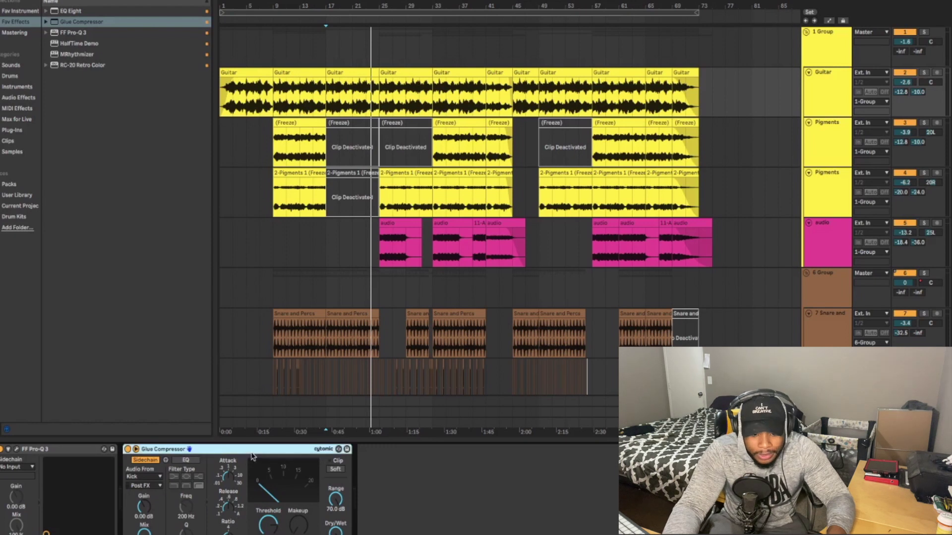
left_click(411, 145)
left_click(256, 450)
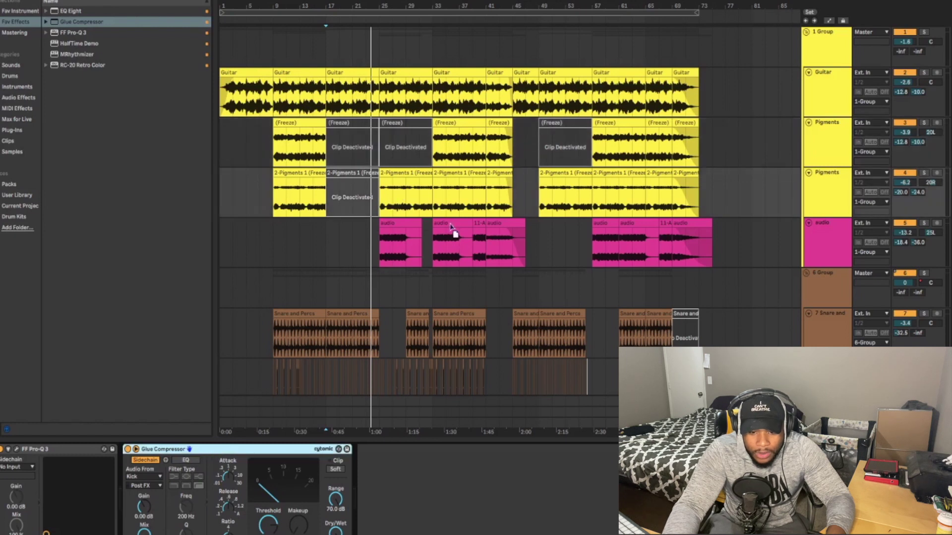
- Play the audio track's part from bar 25 and review the drum and Crash tracks beneath it
left_click(412, 231)
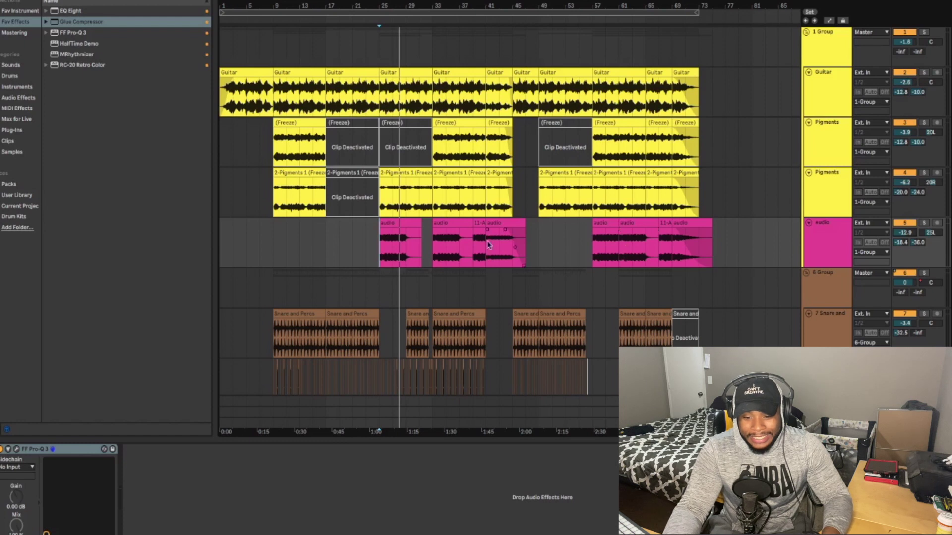
scroll(487, 242, "down", 5)
scroll(439, 313, "down", 1)
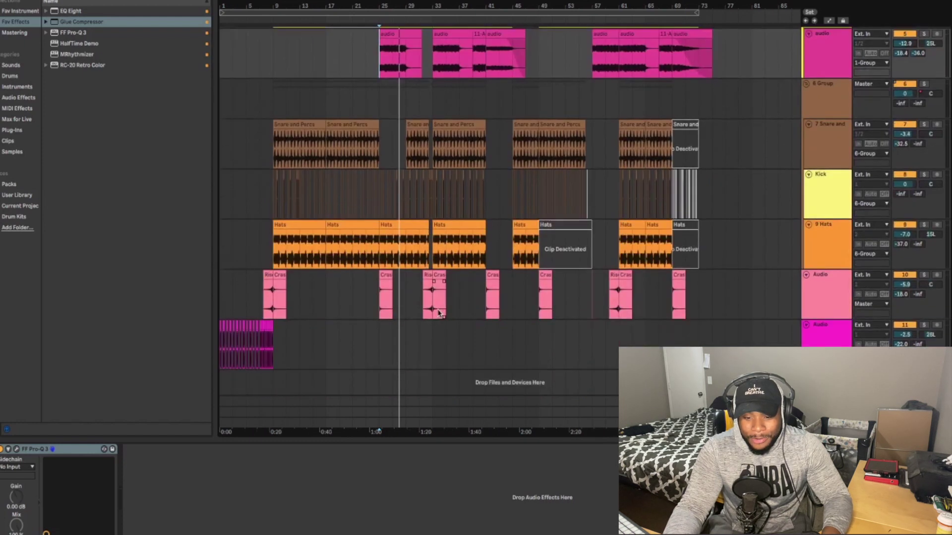
left_click(426, 334)
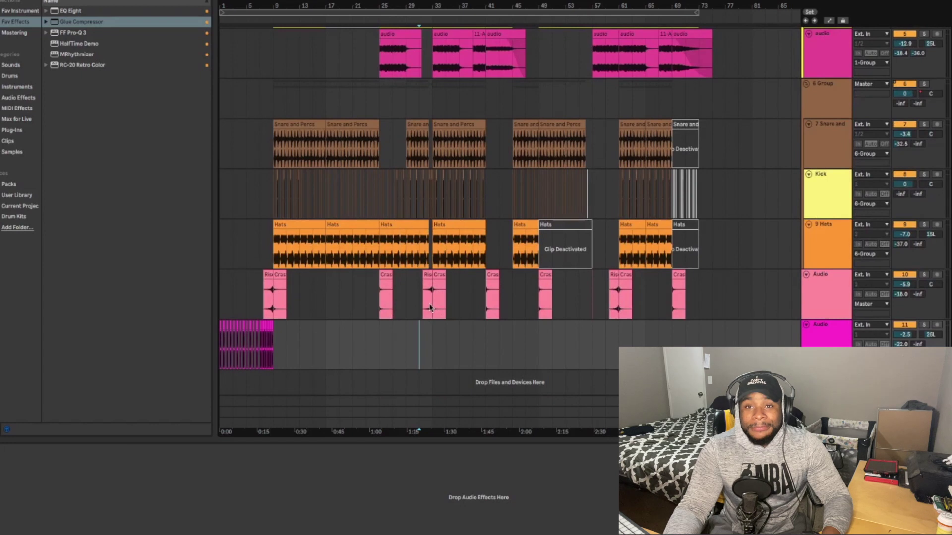